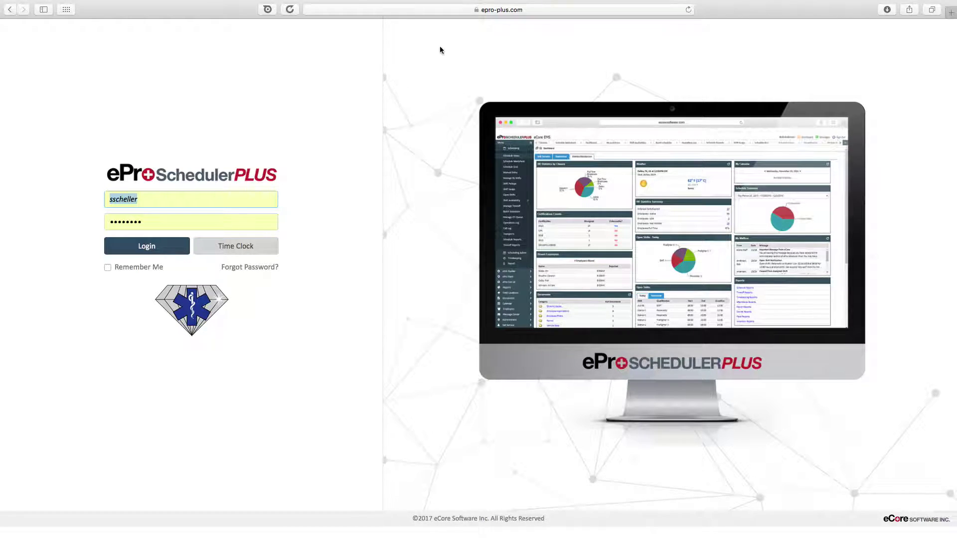
- Log in with the test employee's username and password, declining Safari's offer to save the password
{"action": "left_click", "coordinate": [492, 13]}
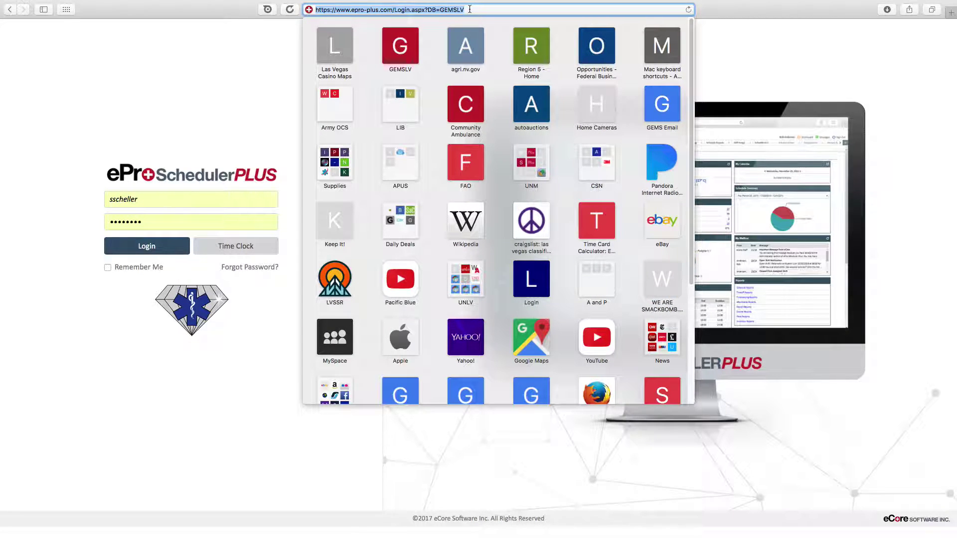
{"action": "left_click", "coordinate": [188, 120]}
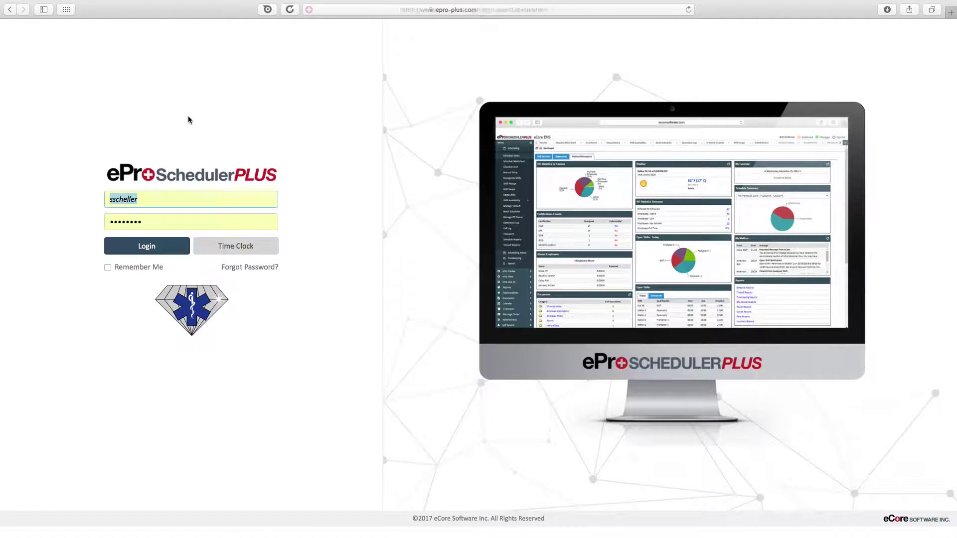
{"action": "key", "text": "Tab"}
{"action": "type", "text": "ttest"}
{"action": "key", "text": "Tab"}
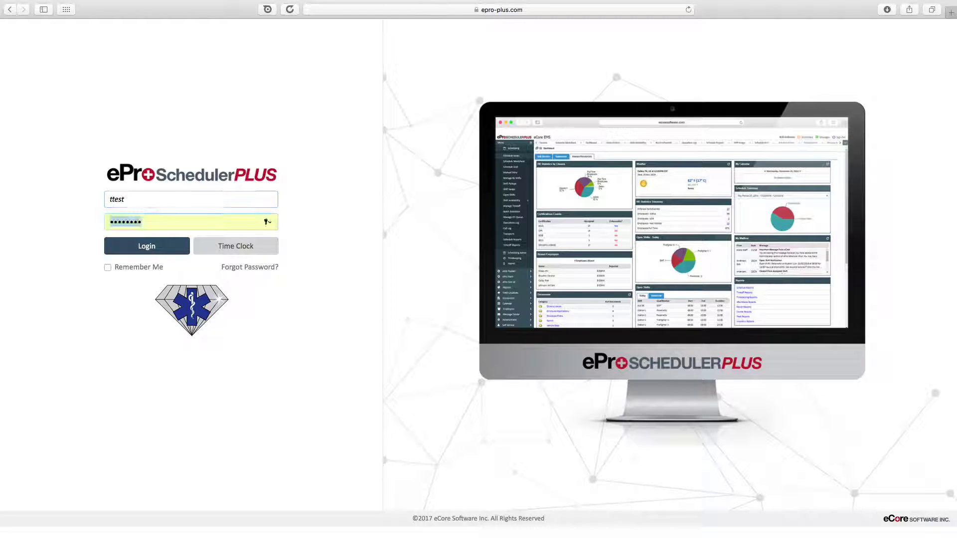
{"action": "type", "text": "test"}
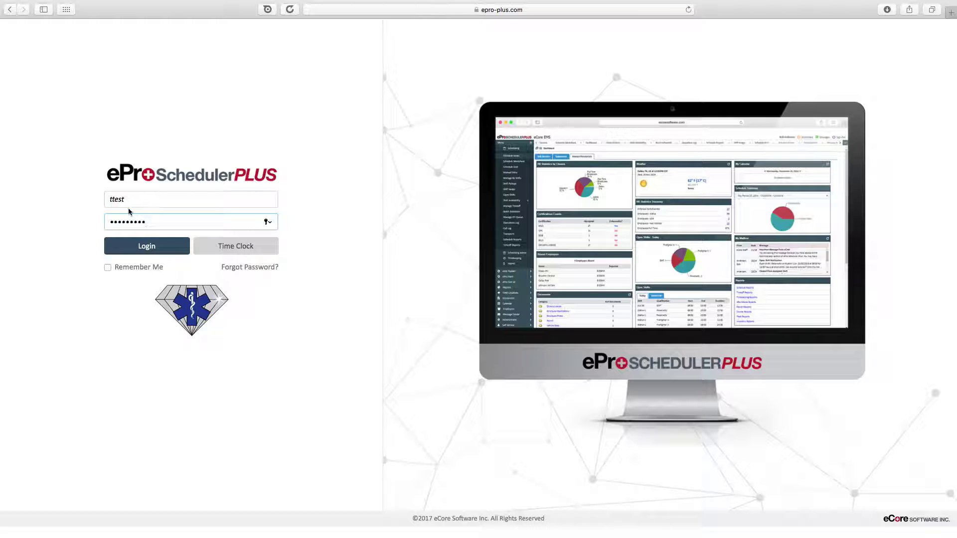
{"action": "left_click", "coordinate": [138, 249]}
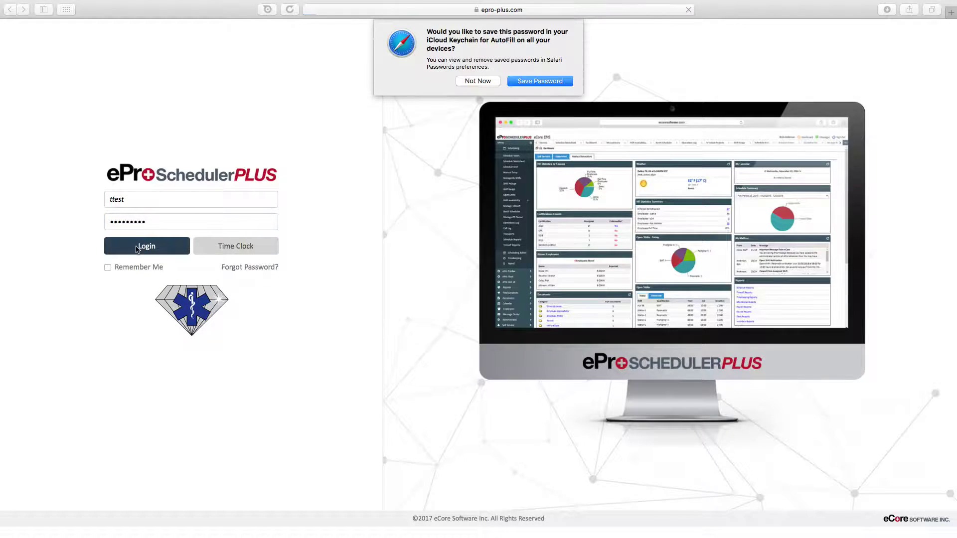
{"action": "left_click", "coordinate": [477, 81]}
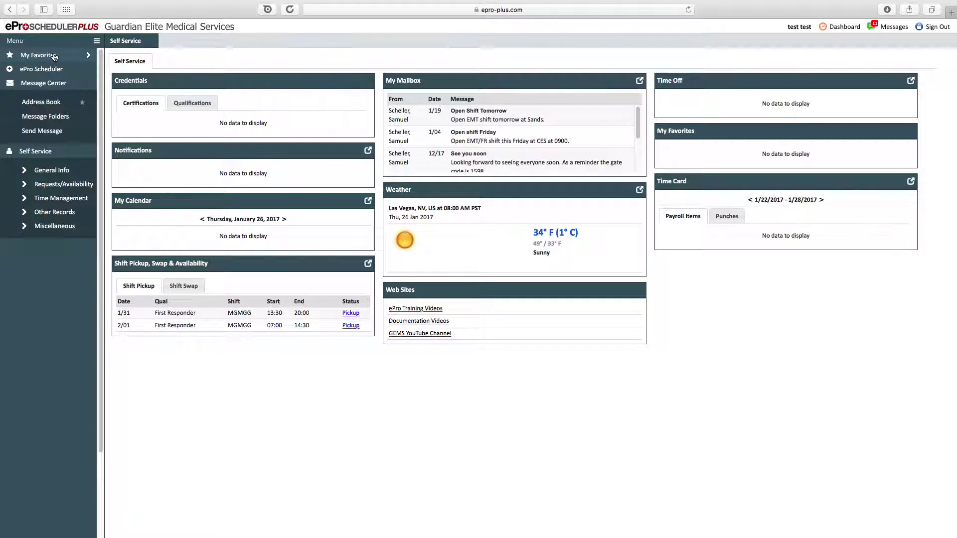
{"action": "left_click", "coordinate": [96, 41]}
{"action": "key", "text": "ctrl+super+f"}
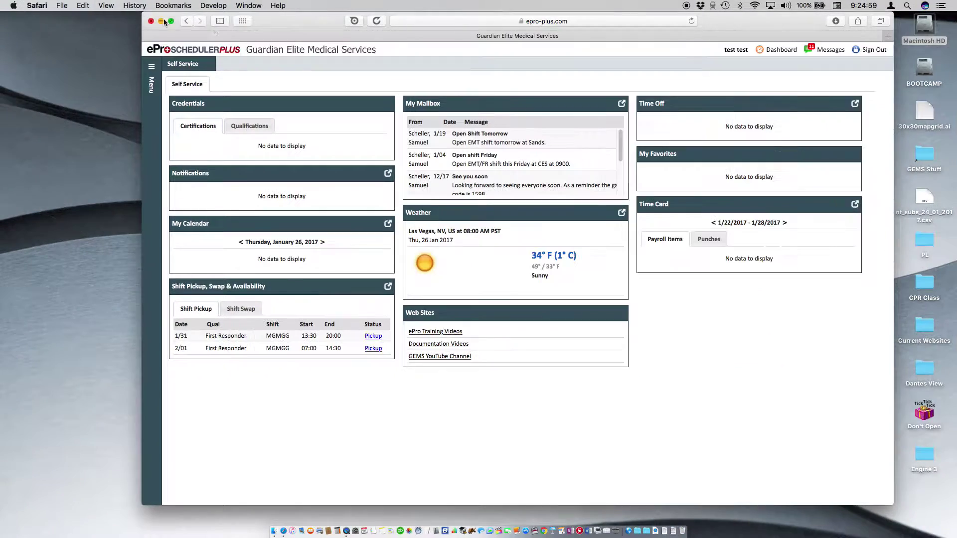
{"action": "left_click_drag", "start_coordinate": [892, 504], "coordinate": [794, 465]}
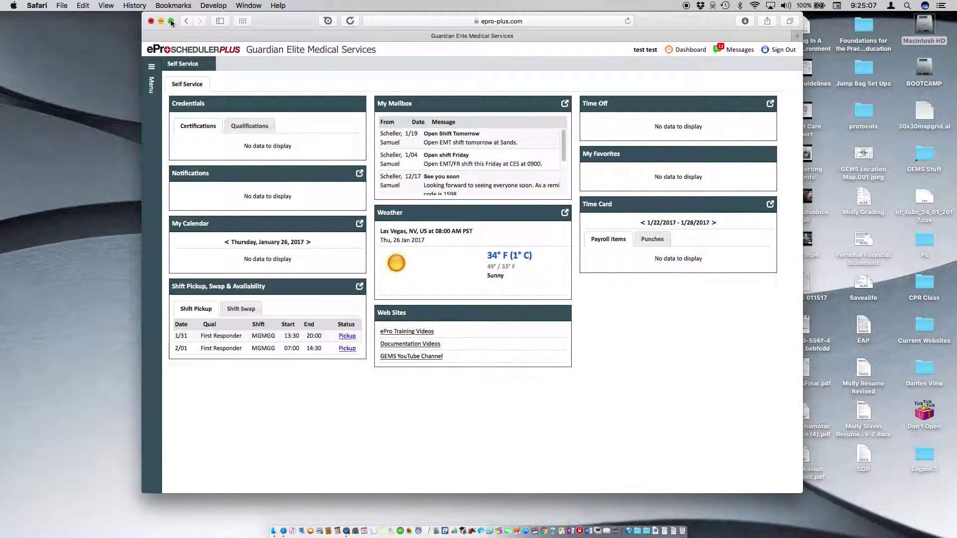
{"action": "left_click", "coordinate": [171, 21]}
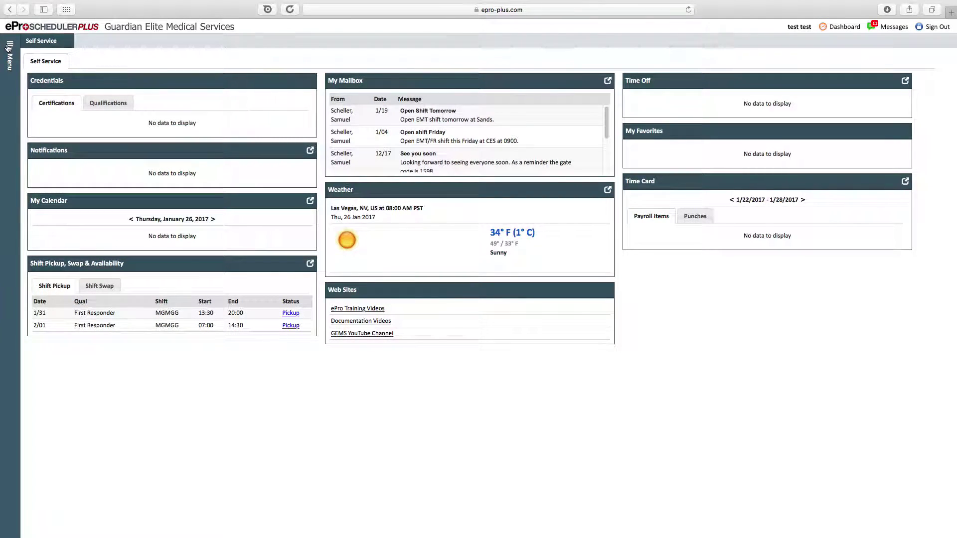
{"action": "left_click", "coordinate": [10, 65]}
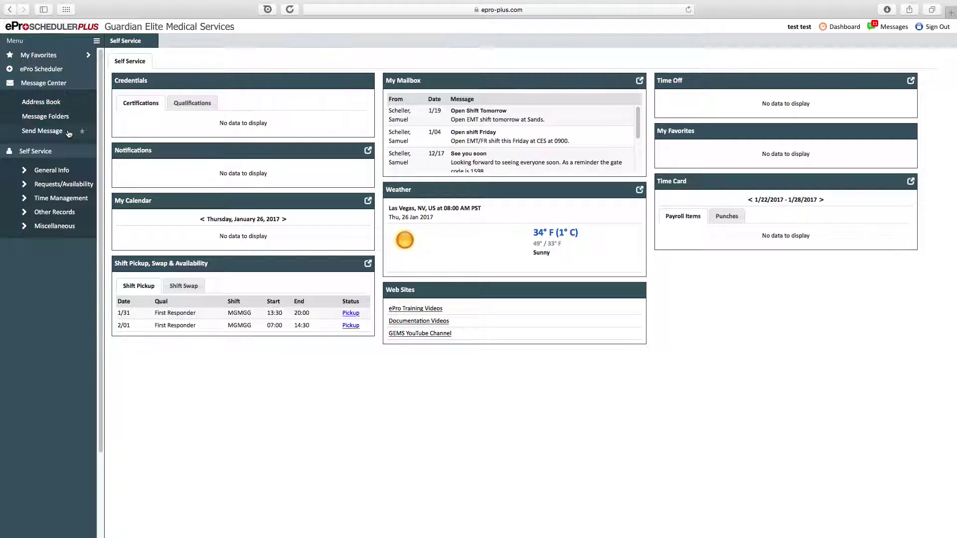
{"action": "left_click", "coordinate": [195, 103]}
{"action": "left_click", "coordinate": [140, 103]}
{"action": "left_click", "coordinate": [184, 286]}
{"action": "left_click", "coordinate": [139, 286]}
{"action": "scroll", "coordinate": [442, 120], "scroll_direction": "down", "scroll_amount": 3}
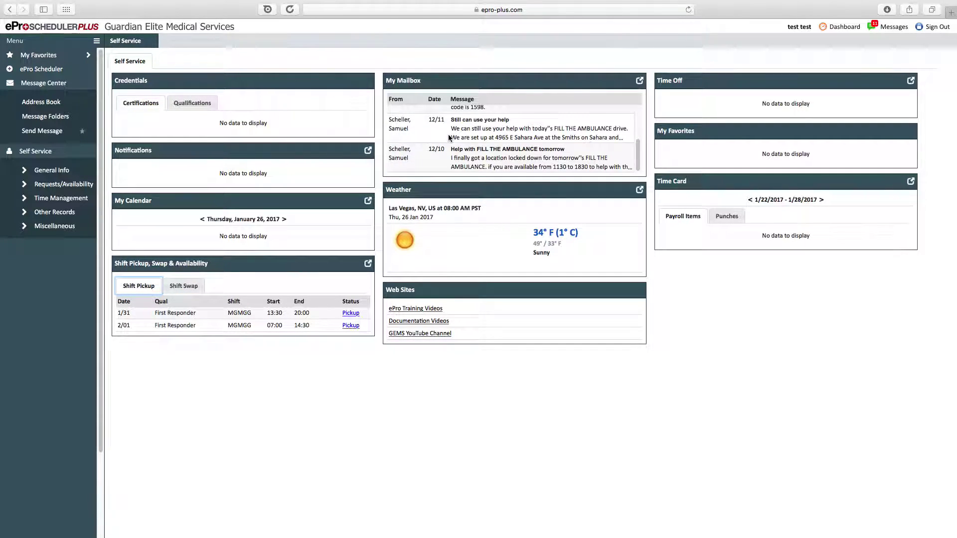
{"action": "scroll", "coordinate": [448, 133], "scroll_direction": "up", "scroll_amount": 3}
{"action": "scroll", "coordinate": [449, 137], "scroll_direction": "down", "scroll_amount": 3}
{"action": "scroll", "coordinate": [455, 133], "scroll_direction": "up", "scroll_amount": 3}
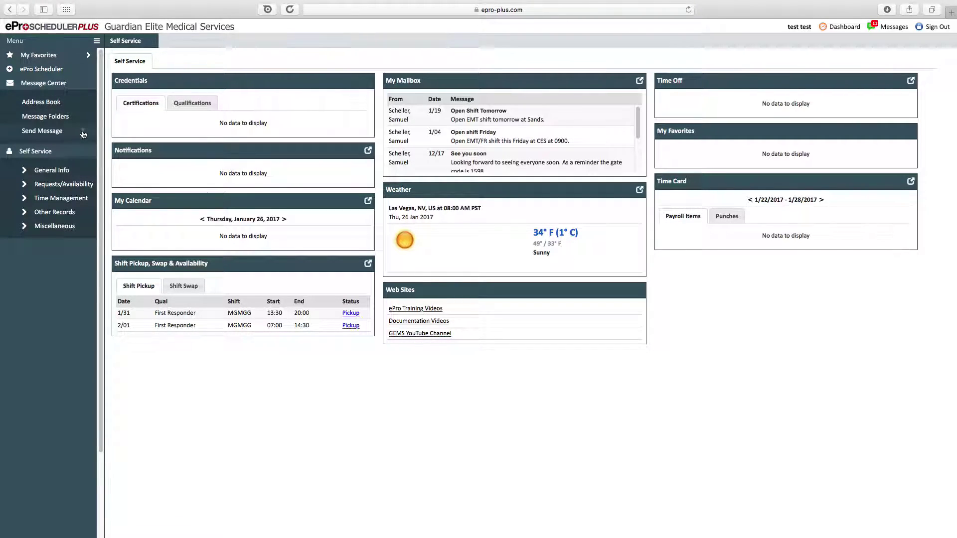
{"action": "left_click", "coordinate": [83, 102]}
{"action": "left_click", "coordinate": [32, 85]}
- Look up the 'test, test' contact details in the Address Book, then show the Message Folders
{"action": "left_click", "coordinate": [31, 86]}
{"action": "left_click", "coordinate": [41, 101]}
{"action": "left_click_drag", "start_coordinate": [481, 127], "coordinate": [479, 215]}
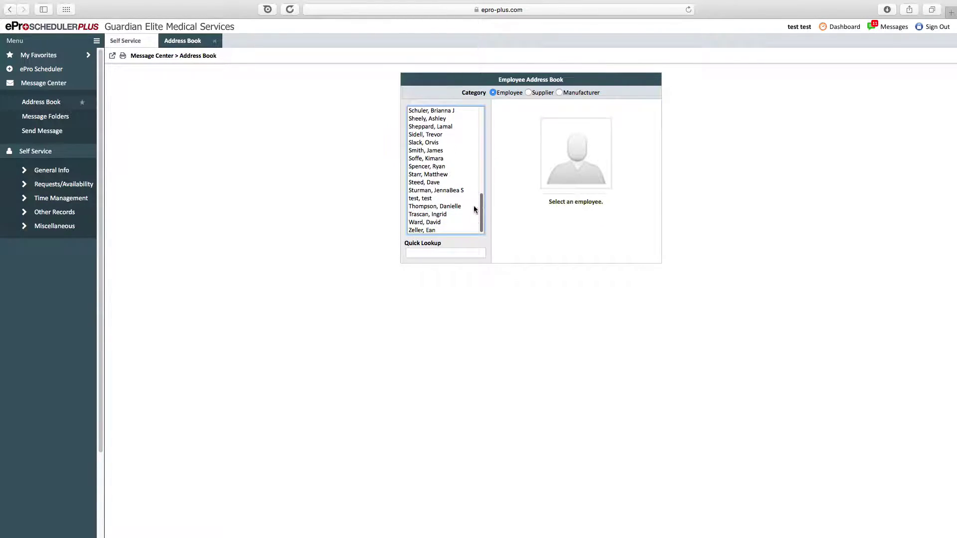
{"action": "left_click", "coordinate": [430, 199]}
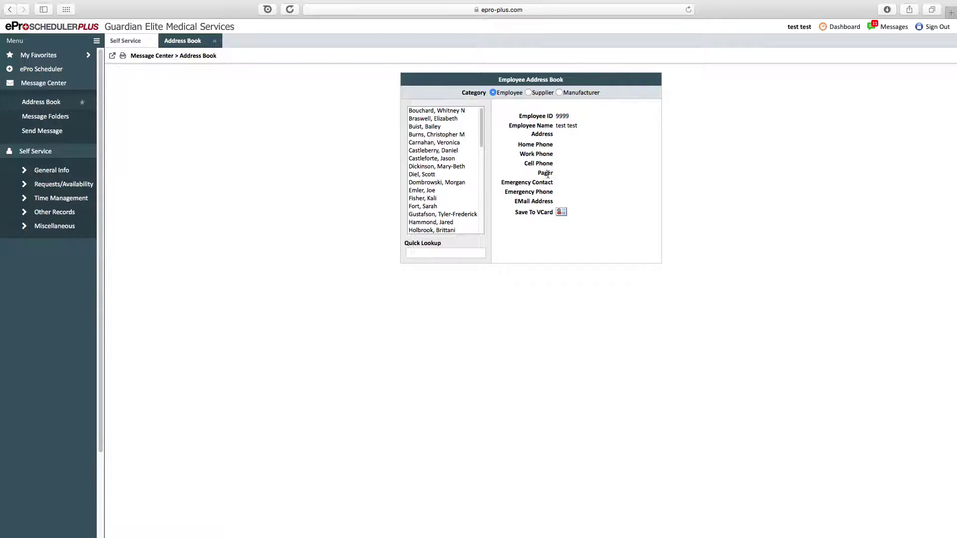
{"action": "triple_click", "coordinate": [552, 154]}
{"action": "left_click_drag", "start_coordinate": [552, 154], "coordinate": [566, 231]}
{"action": "left_click", "coordinate": [572, 236]}
{"action": "left_click", "coordinate": [39, 118]}
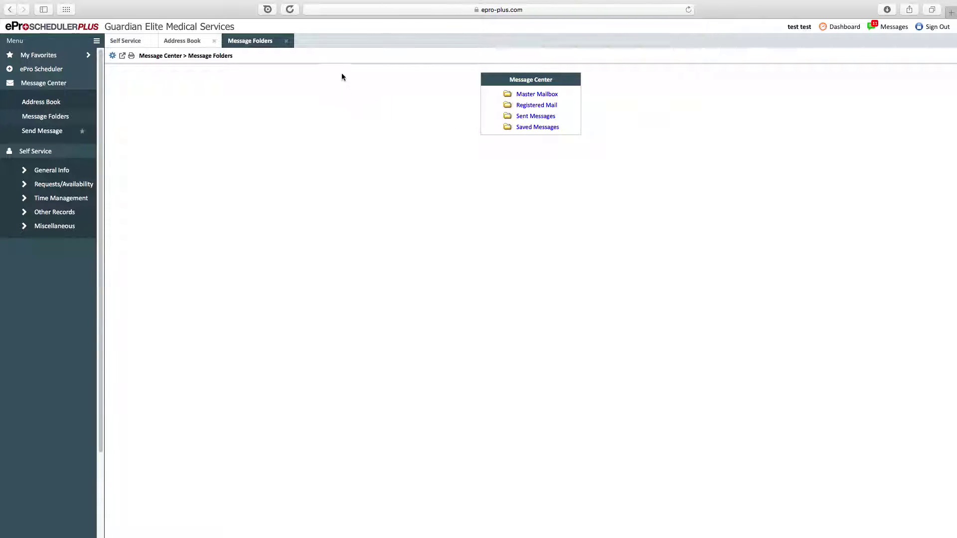
- Close Message Folders and Address Book, then address a new message to the -- All Employees -- group
{"action": "left_click", "coordinate": [286, 41]}
{"action": "left_click", "coordinate": [213, 41]}
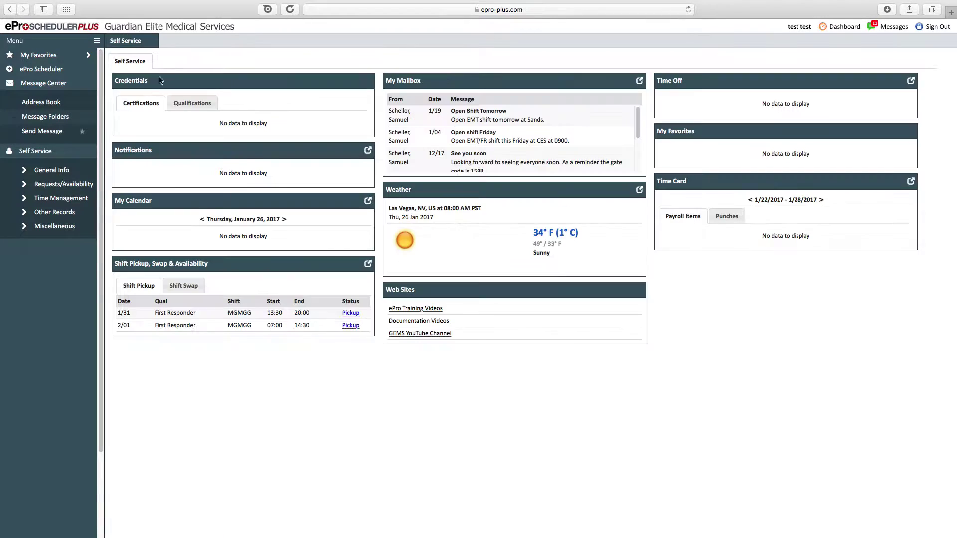
{"action": "left_click", "coordinate": [64, 132]}
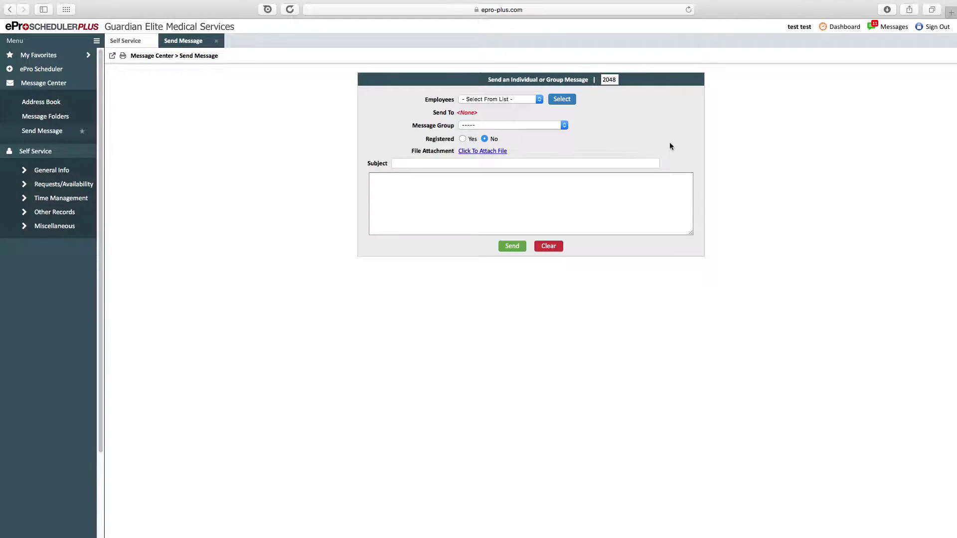
{"action": "left_click", "coordinate": [510, 99]}
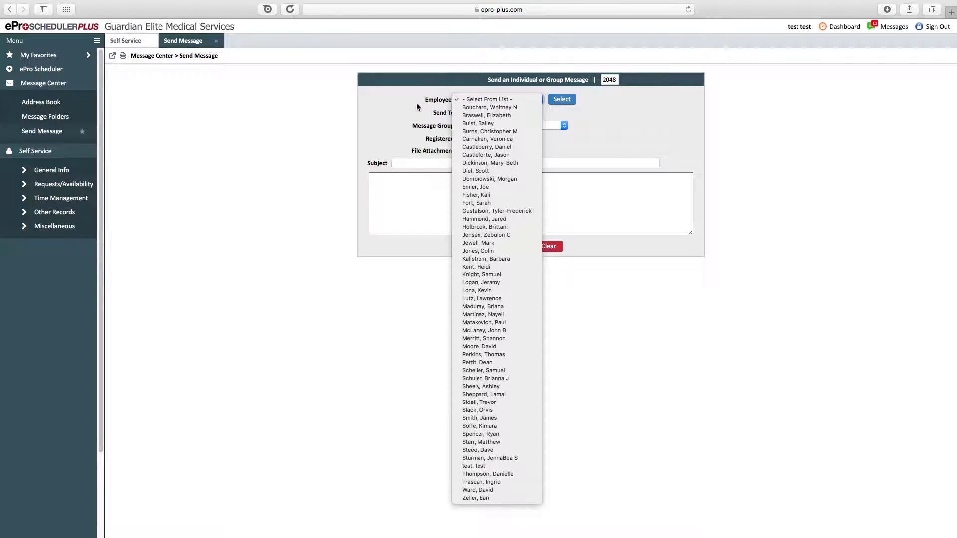
{"action": "left_click", "coordinate": [436, 334]}
{"action": "left_click", "coordinate": [505, 124]}
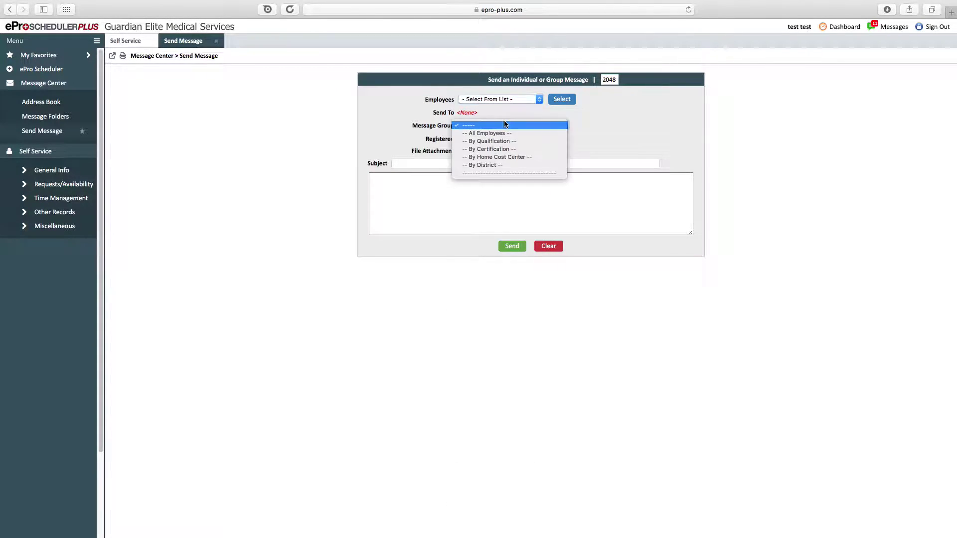
{"action": "left_click", "coordinate": [489, 133]}
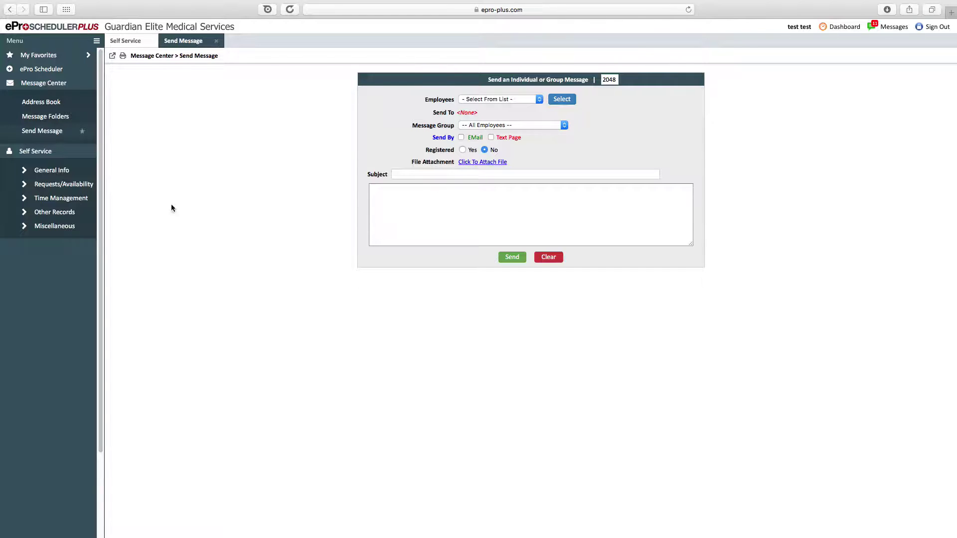
- Open the Schedule Info page from the General Info section of the side menu
{"action": "left_click", "coordinate": [54, 84]}
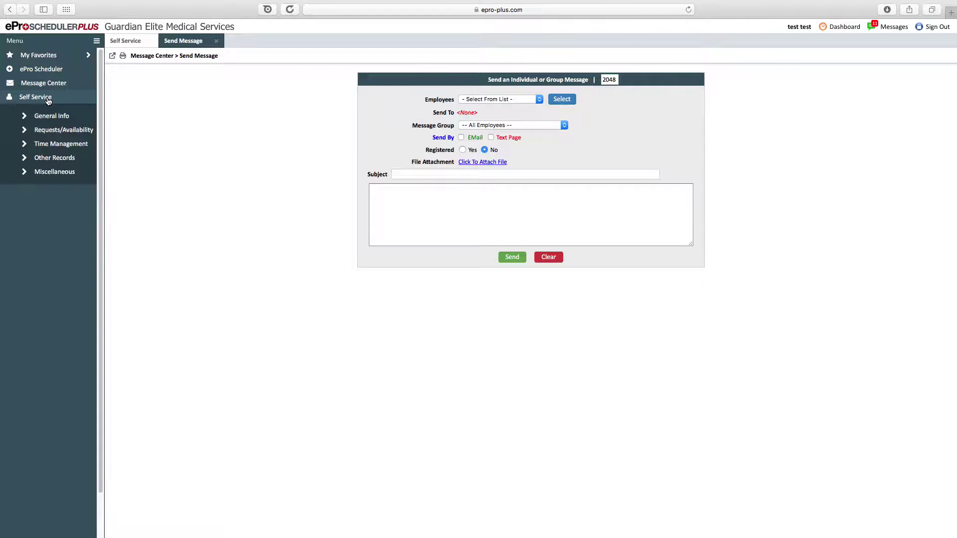
{"action": "left_click", "coordinate": [40, 100]}
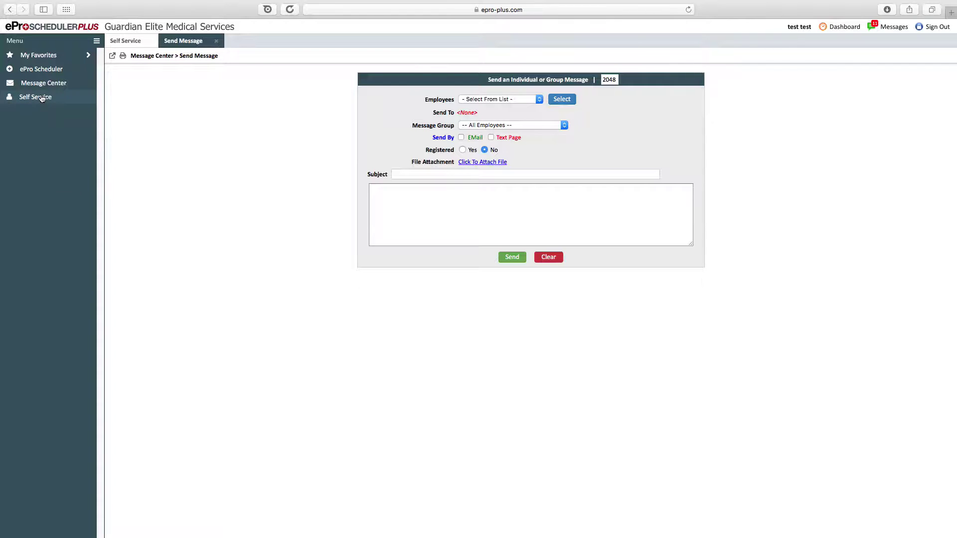
{"action": "left_click", "coordinate": [41, 100]}
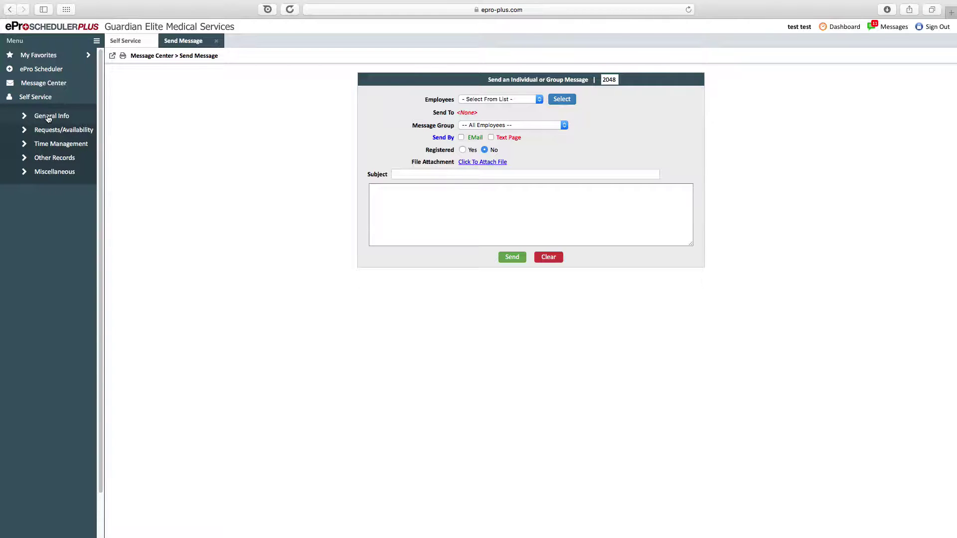
{"action": "left_click", "coordinate": [56, 117]}
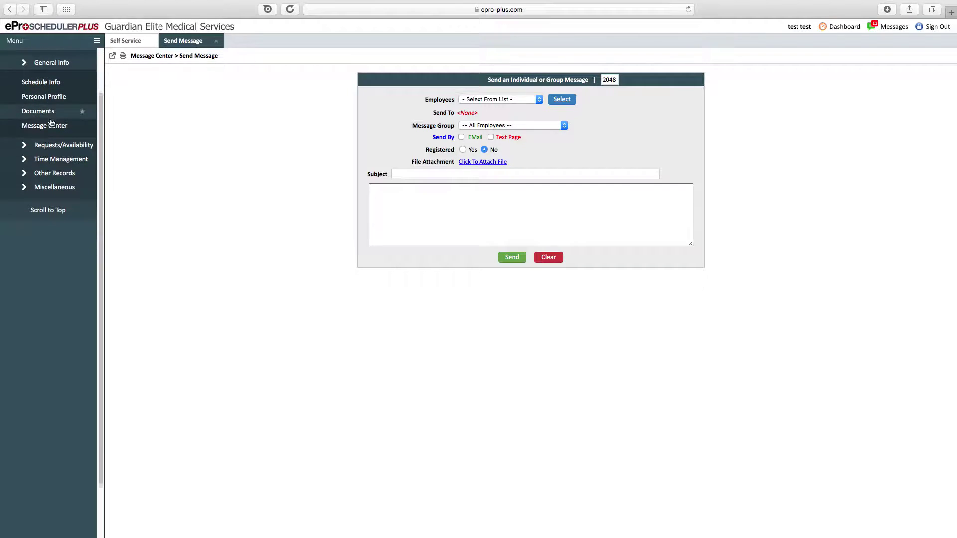
{"action": "left_click", "coordinate": [49, 79]}
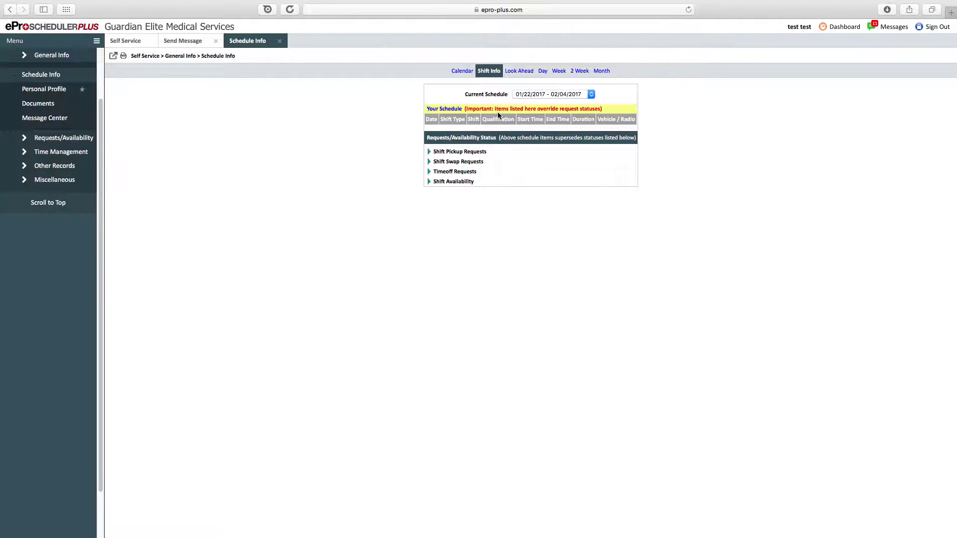
- Keep the 01/22/2017 - 02/04/2017 period and switch My Schedule to the January 2017 month calendar
{"action": "left_click_drag", "start_coordinate": [470, 124], "coordinate": [681, 109]}
{"action": "left_click", "coordinate": [682, 110]}
{"action": "left_click", "coordinate": [569, 95]}
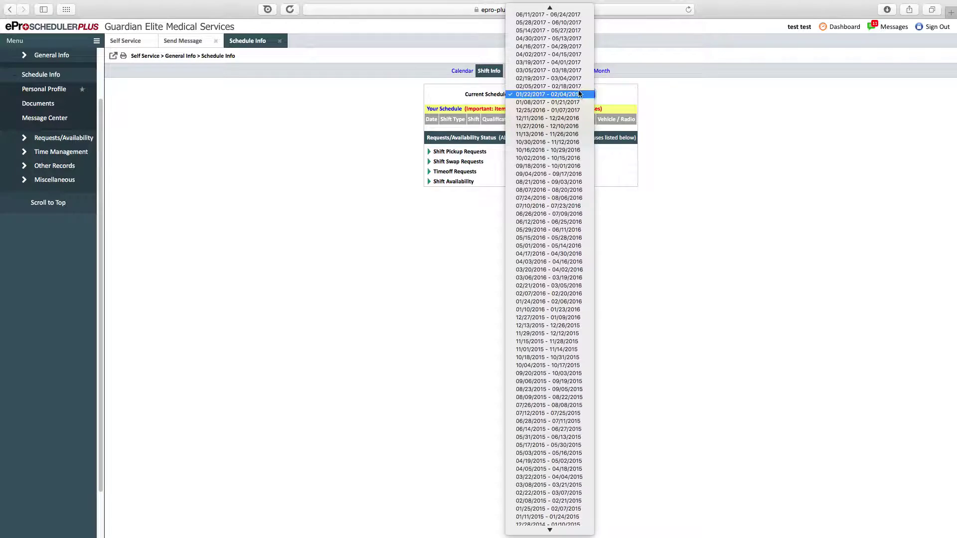
{"action": "left_click", "coordinate": [603, 94]}
{"action": "left_click_drag", "start_coordinate": [497, 143], "coordinate": [573, 160]}
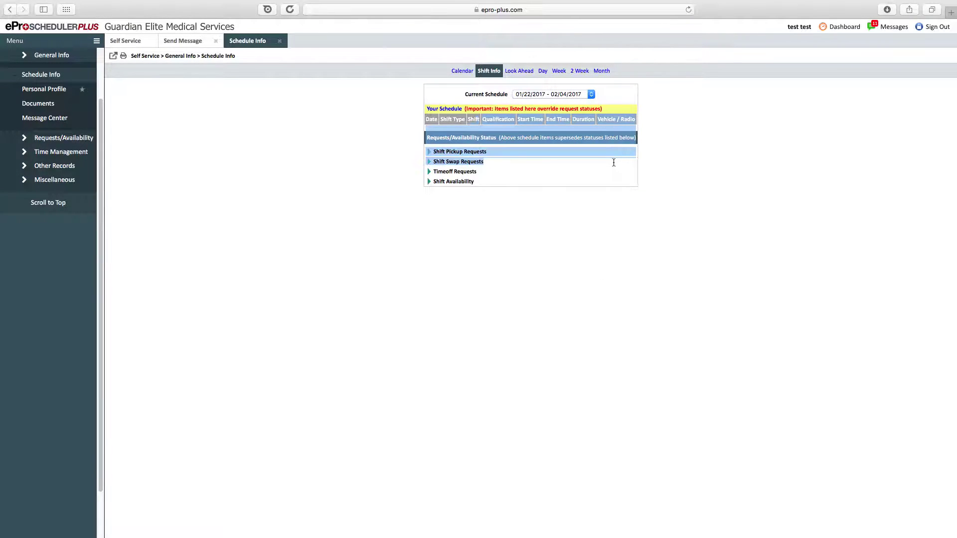
{"action": "left_click", "coordinate": [586, 164]}
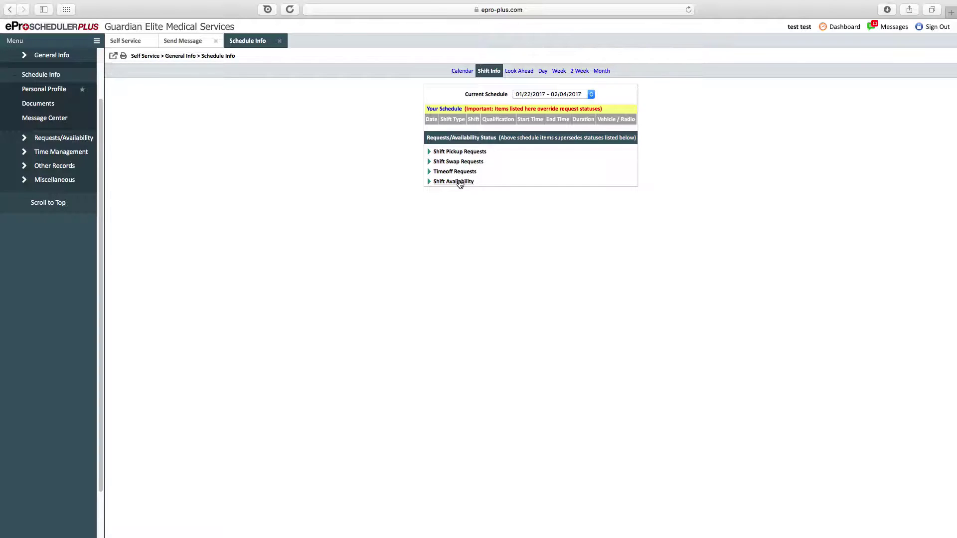
{"action": "left_click", "coordinate": [466, 73]}
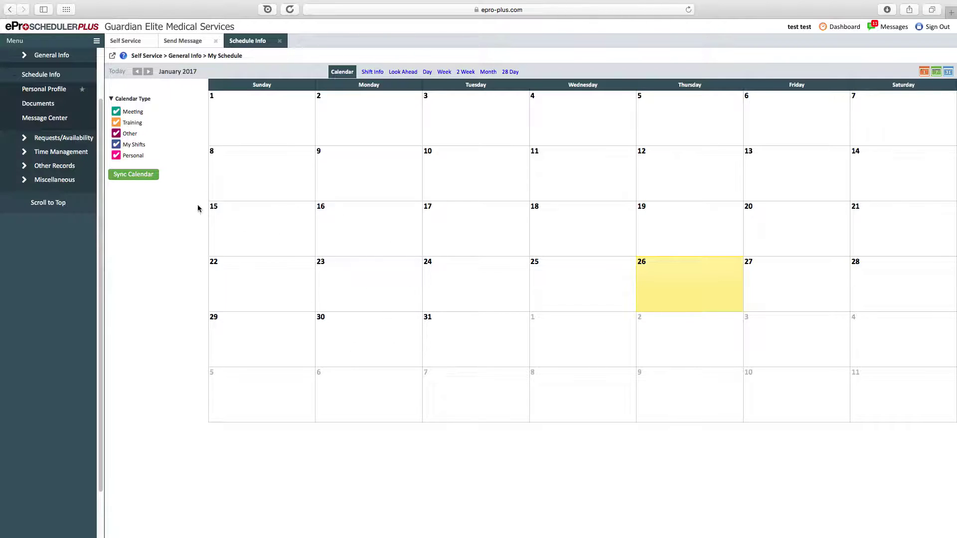
{"action": "left_click", "coordinate": [139, 178]}
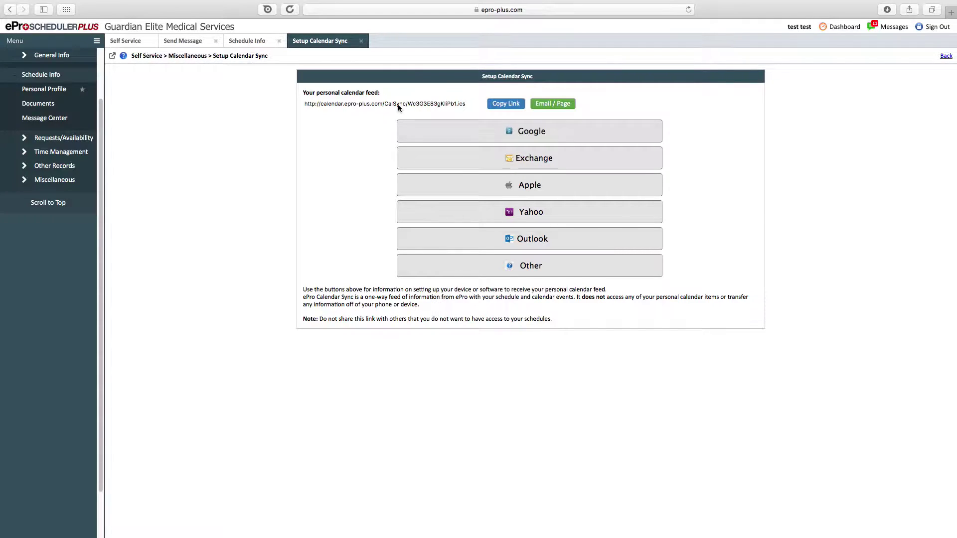
{"action": "left_click", "coordinate": [362, 42]}
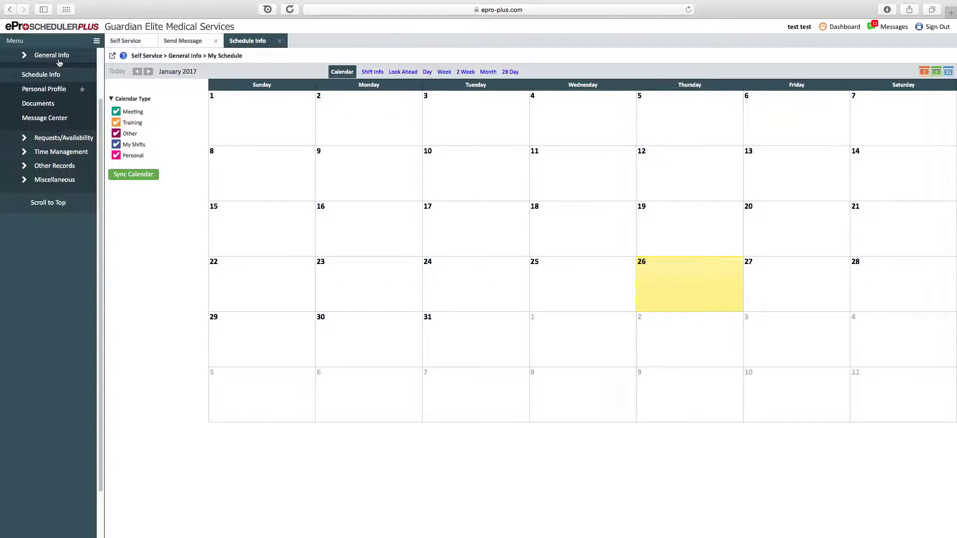
- Browse the Shift Info and Look Ahead views, then the Day view for Saturday, January 28, 2017
{"action": "left_click", "coordinate": [59, 77]}
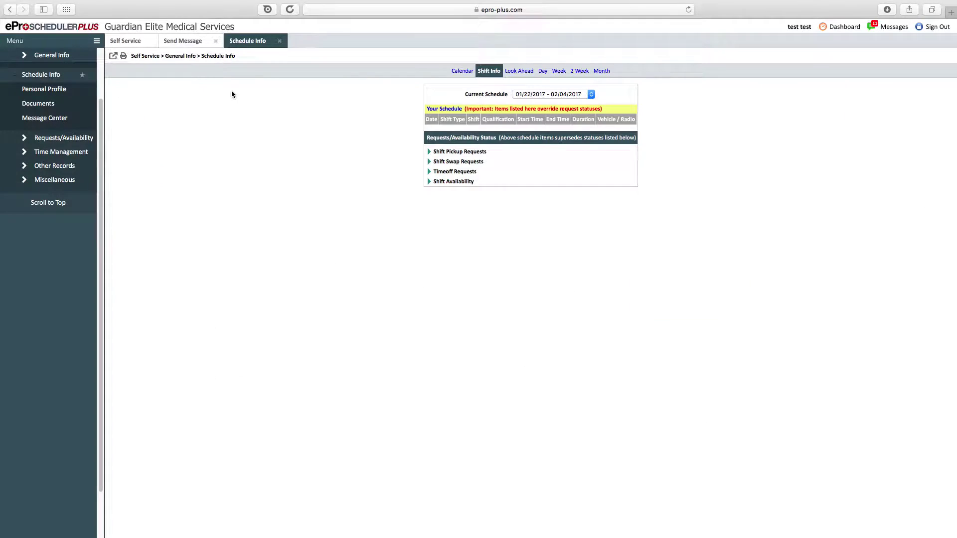
{"action": "left_click", "coordinate": [524, 73]}
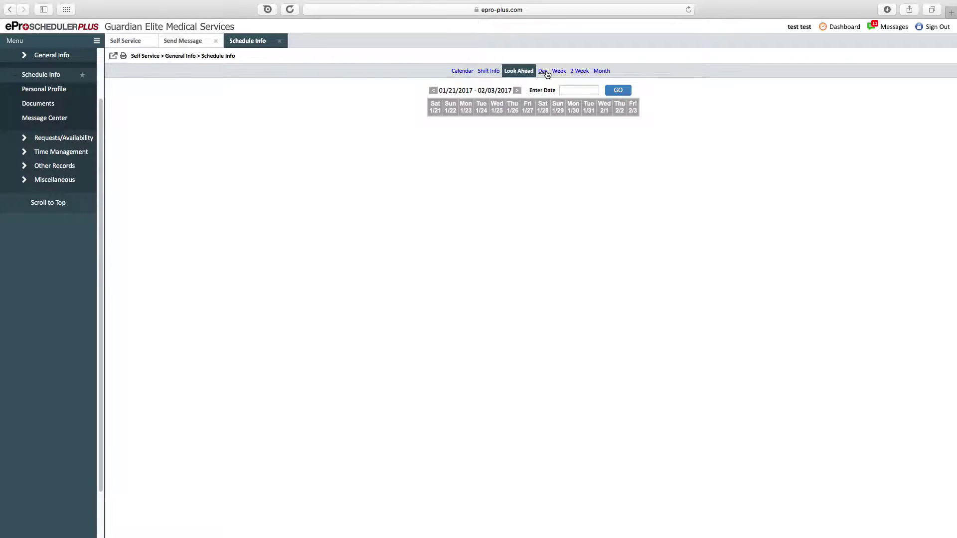
{"action": "left_click", "coordinate": [544, 72]}
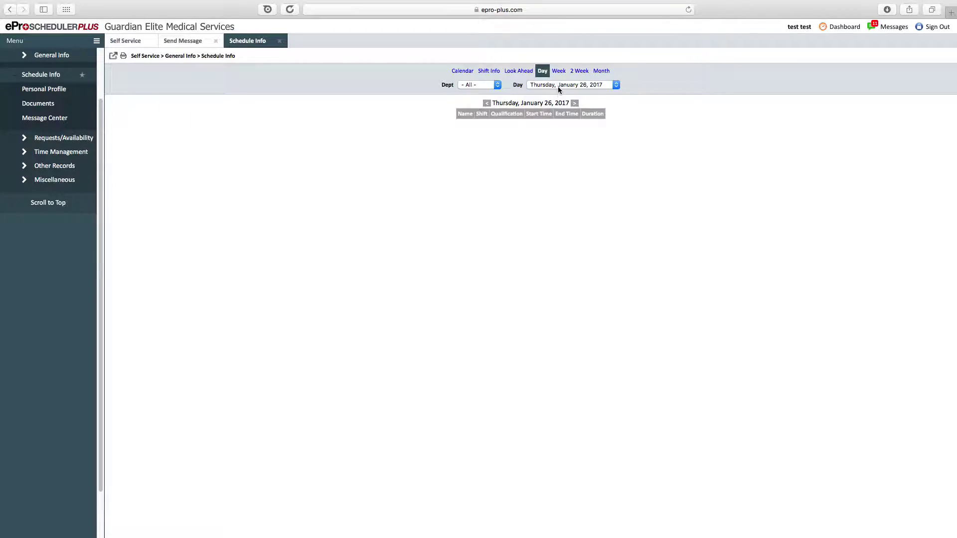
{"action": "left_click", "coordinate": [558, 87]}
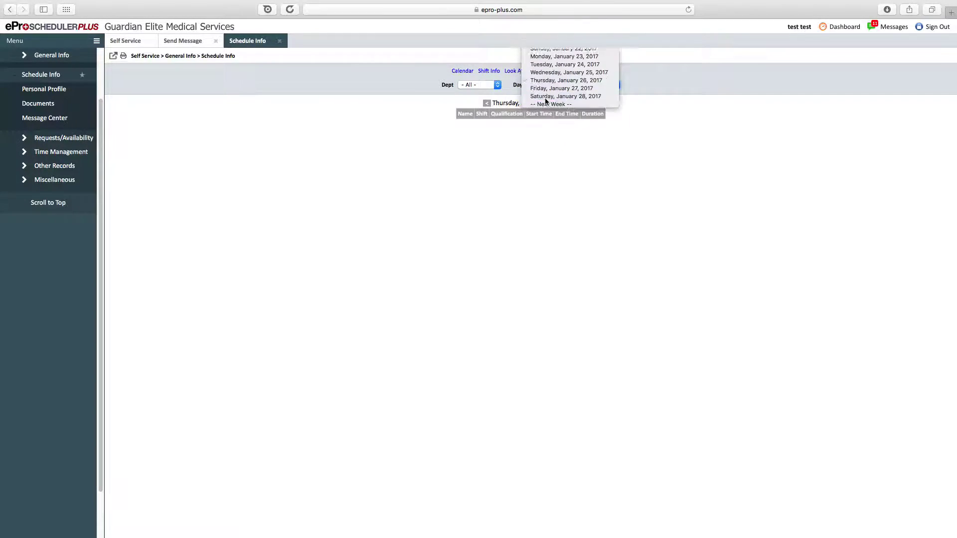
{"action": "left_click", "coordinate": [545, 97]}
{"action": "left_click_drag", "start_coordinate": [453, 123], "coordinate": [536, 210]}
{"action": "left_click", "coordinate": [536, 210]}
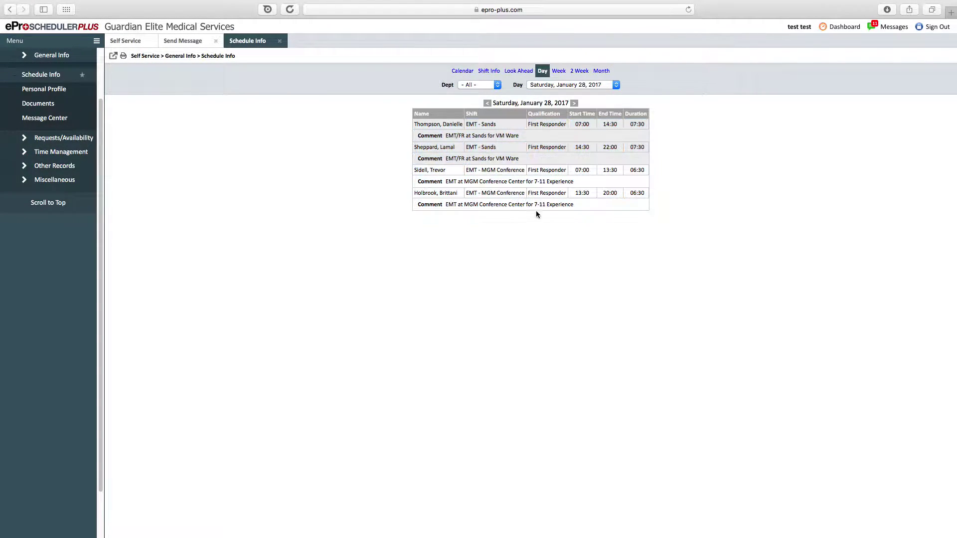
- Review the Week schedule view, then open the Personal Profile page
{"action": "left_click", "coordinate": [559, 70]}
{"action": "left_click_drag", "start_coordinate": [501, 127], "coordinate": [685, 247]}
{"action": "left_click", "coordinate": [685, 247]}
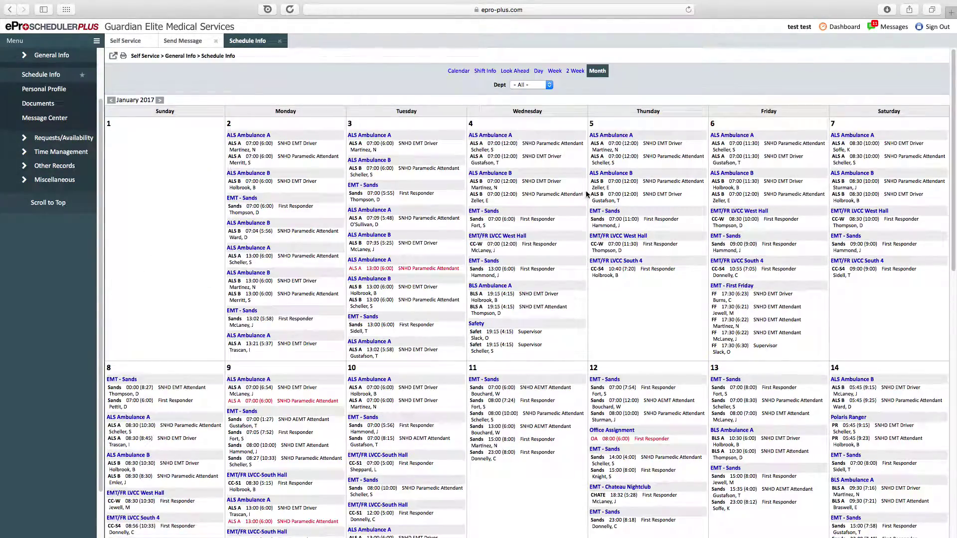
{"action": "scroll", "coordinate": [588, 191], "scroll_direction": "up", "scroll_amount": 2}
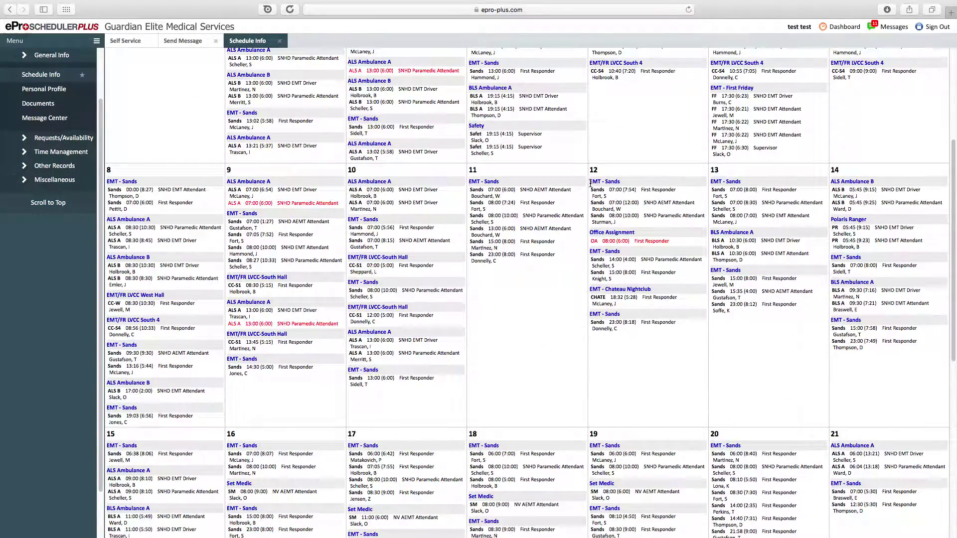
{"action": "scroll", "coordinate": [590, 183], "scroll_direction": "up", "scroll_amount": 5}
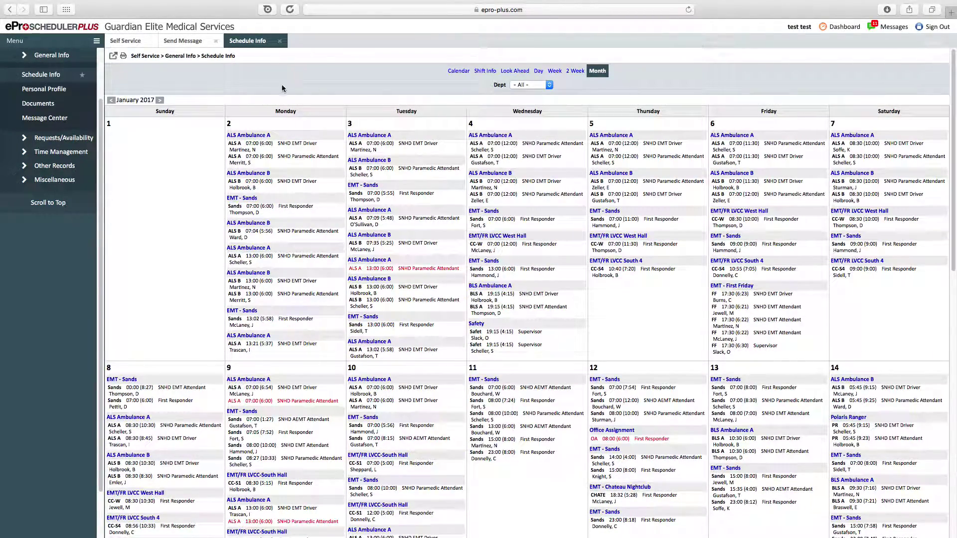
{"action": "left_click", "coordinate": [45, 92]}
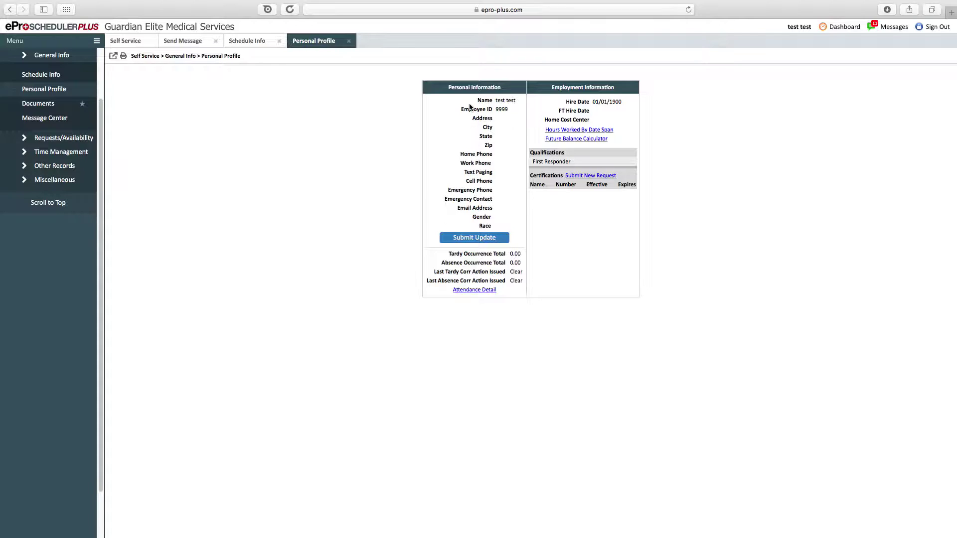
{"action": "left_click_drag", "start_coordinate": [472, 102], "coordinate": [488, 144]}
{"action": "left_click", "coordinate": [497, 219]}
{"action": "left_click", "coordinate": [488, 196]}
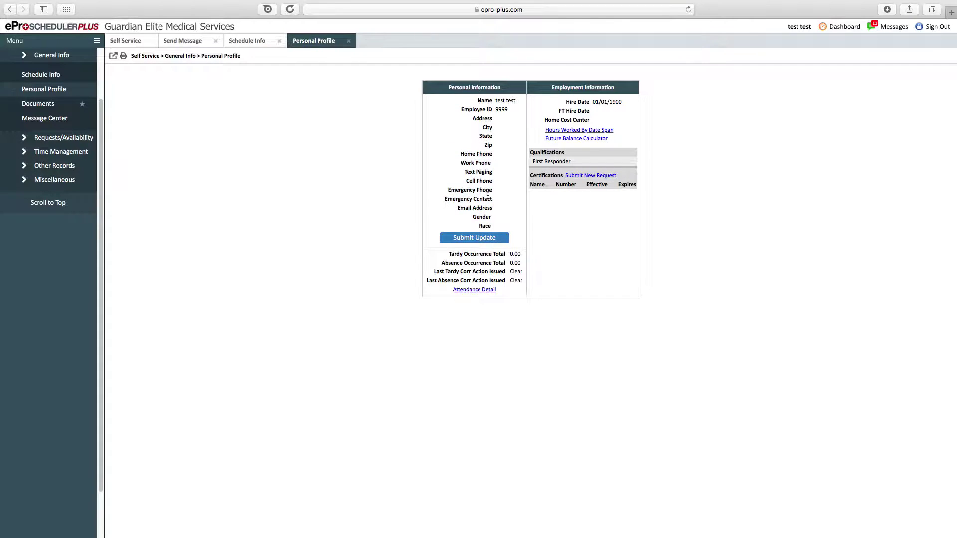
{"action": "left_click", "coordinate": [481, 238]}
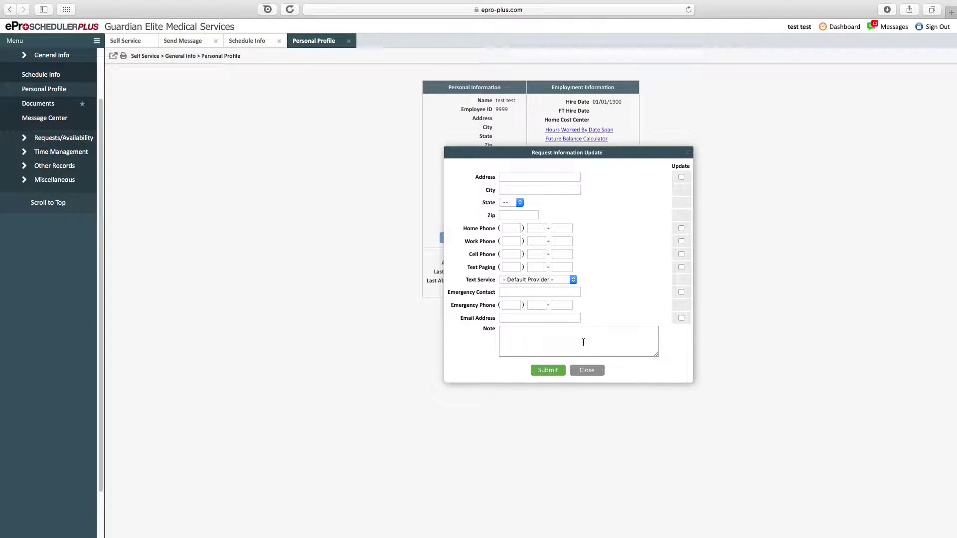
{"action": "left_click", "coordinate": [596, 369]}
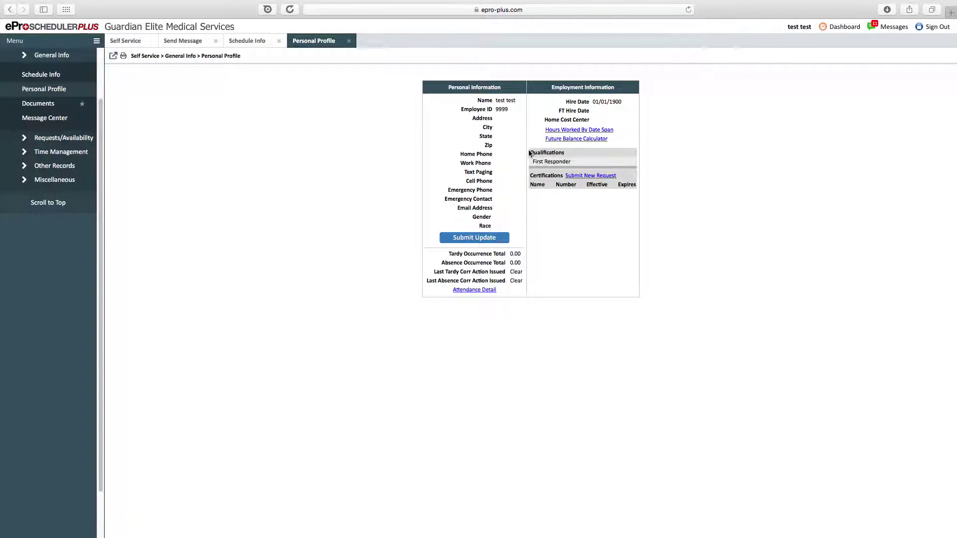
{"action": "left_click_drag", "start_coordinate": [528, 149], "coordinate": [590, 214]}
{"action": "left_click", "coordinate": [591, 200]}
{"action": "left_click", "coordinate": [582, 177]}
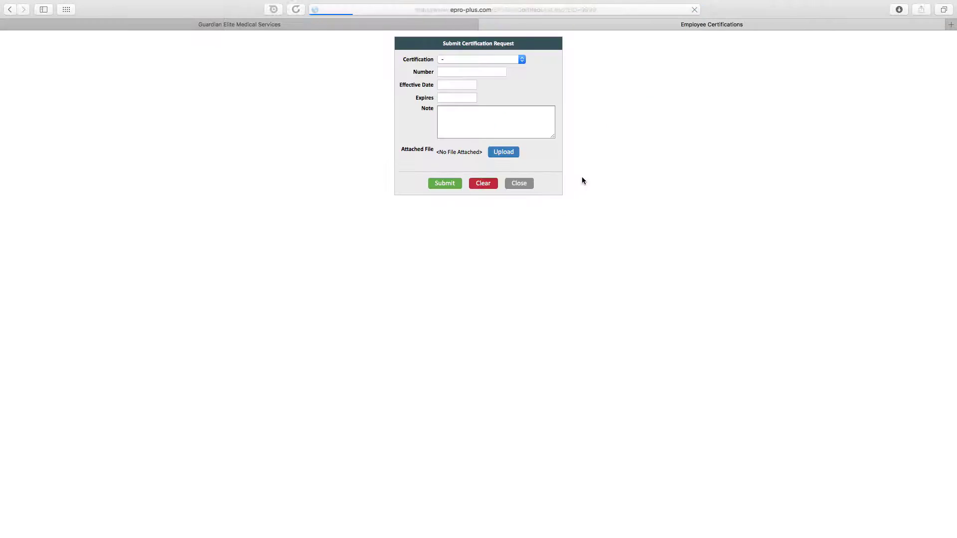
{"action": "left_click", "coordinate": [463, 62]}
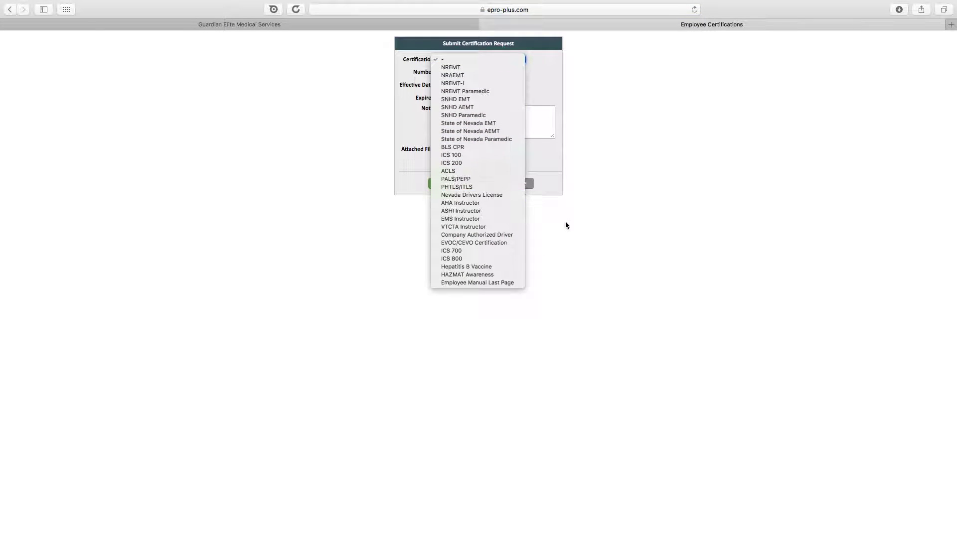
{"action": "left_click", "coordinate": [565, 221]}
{"action": "left_click", "coordinate": [451, 72]}
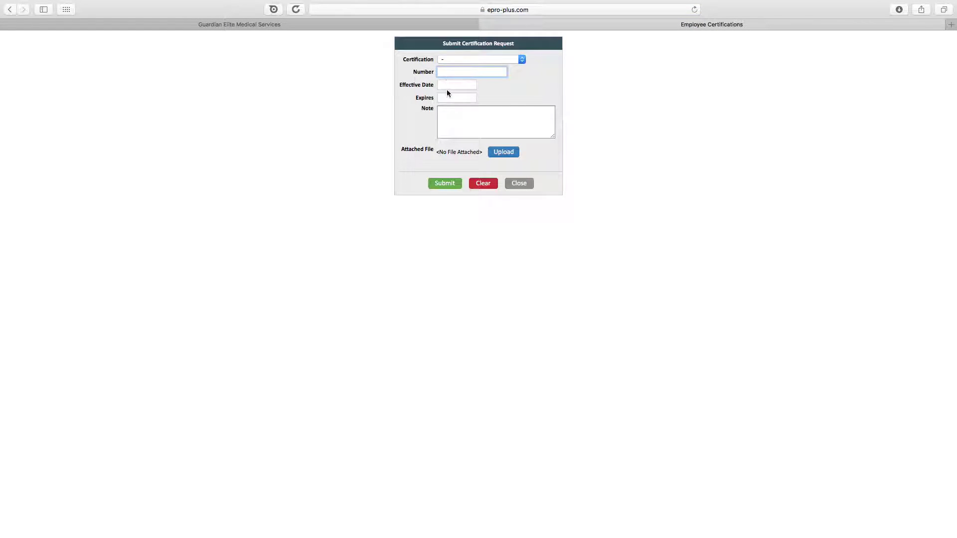
{"action": "left_click", "coordinate": [447, 95]}
{"action": "left_click", "coordinate": [457, 117]}
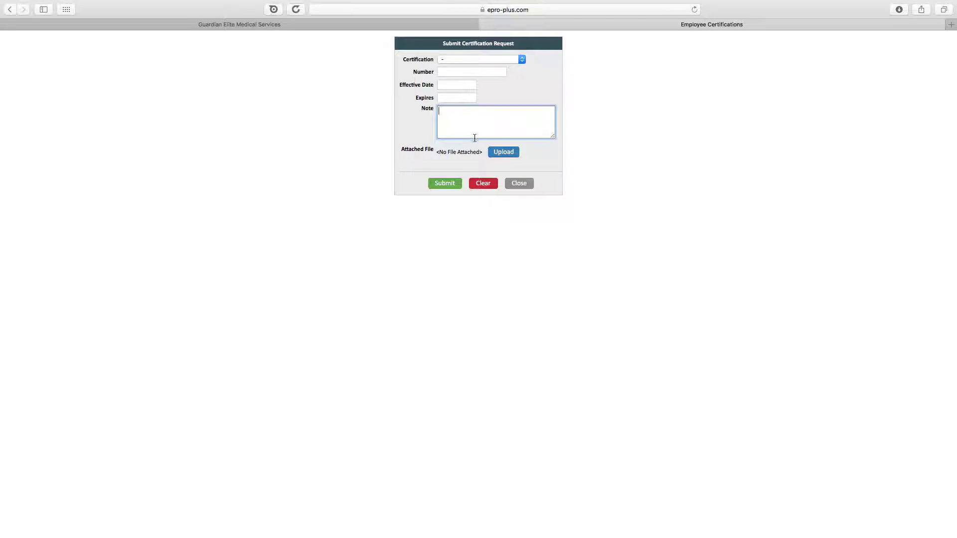
{"action": "left_click_drag", "start_coordinate": [412, 149], "coordinate": [554, 157]}
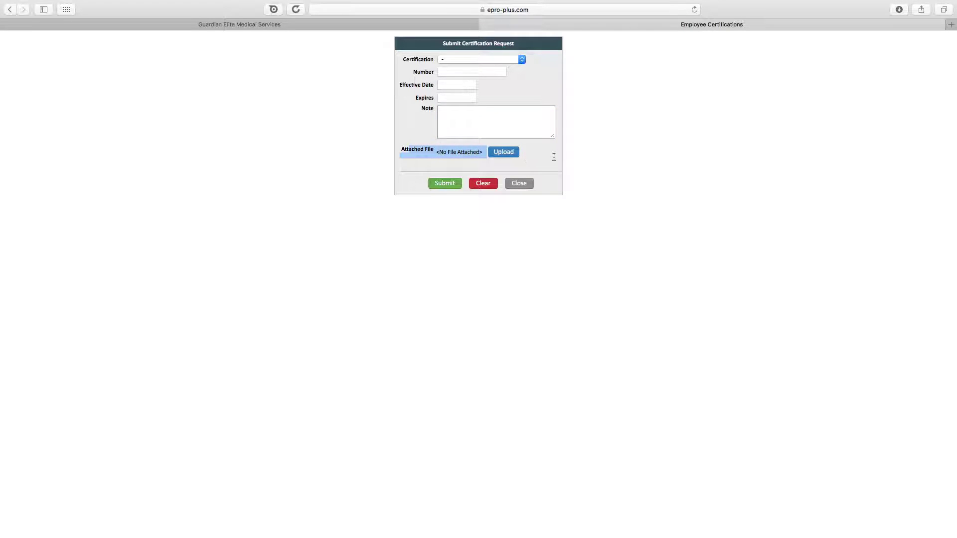
{"action": "left_click", "coordinate": [554, 157]}
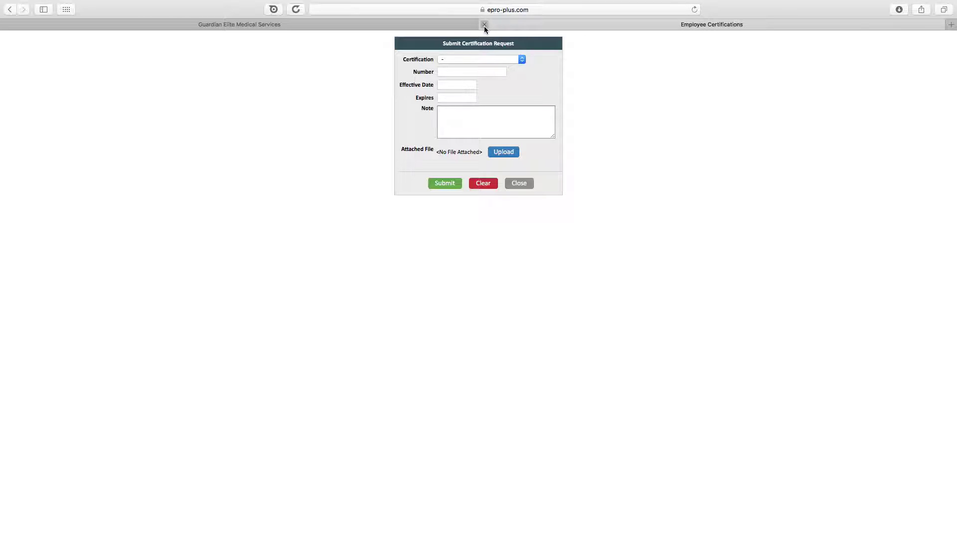
{"action": "left_click", "coordinate": [484, 25]}
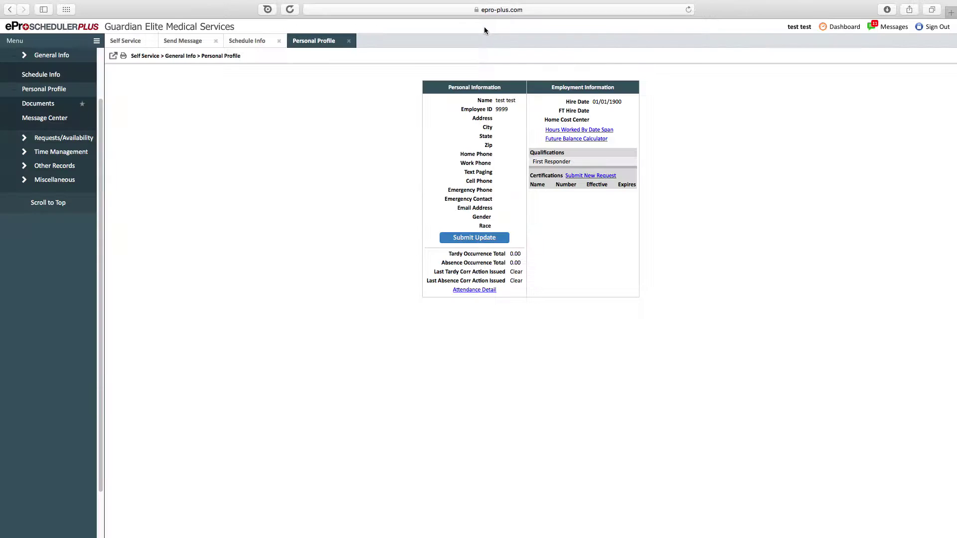
- Open Documents and expand the Employee Documents and HR Documents folders
{"action": "left_click", "coordinate": [56, 105]}
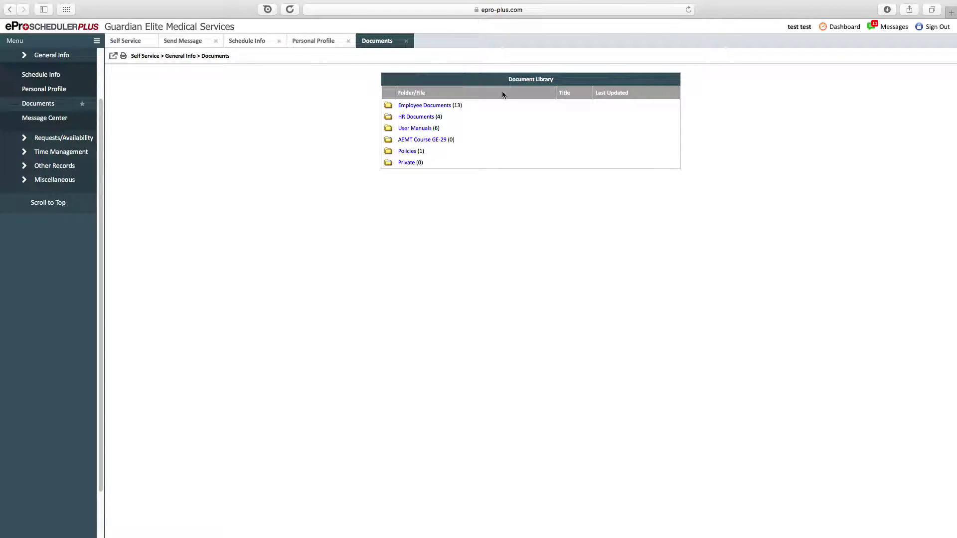
{"action": "left_click", "coordinate": [420, 107]}
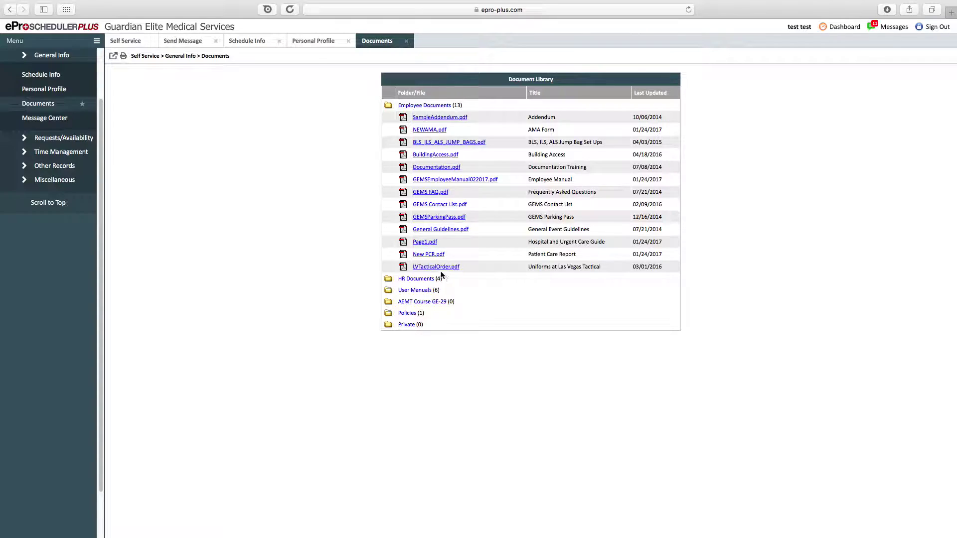
{"action": "left_click_drag", "start_coordinate": [548, 267], "coordinate": [419, 268]}
{"action": "left_click", "coordinate": [424, 273]}
{"action": "left_click", "coordinate": [426, 279]}
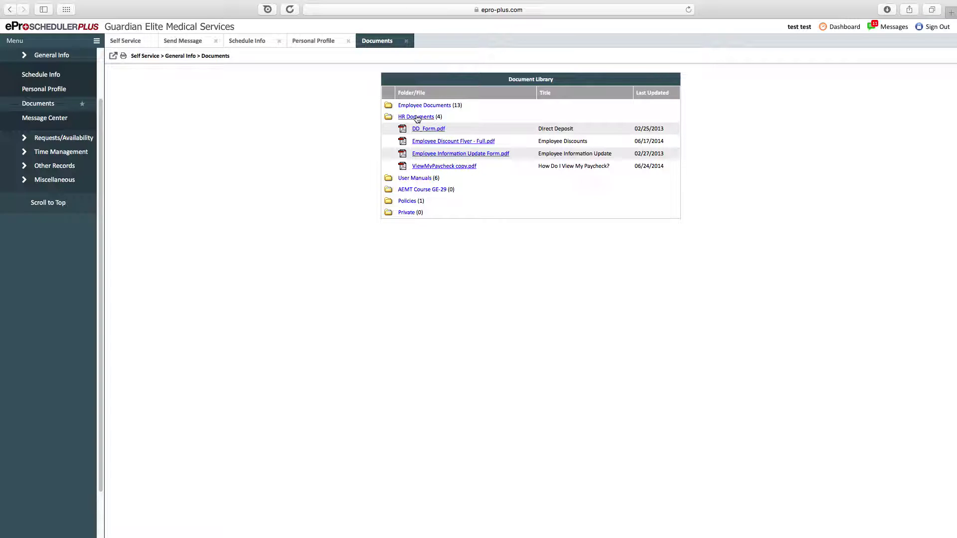
- Expand the User Manuals and Policies folders, then go to the Message Center
{"action": "left_click", "coordinate": [419, 179]}
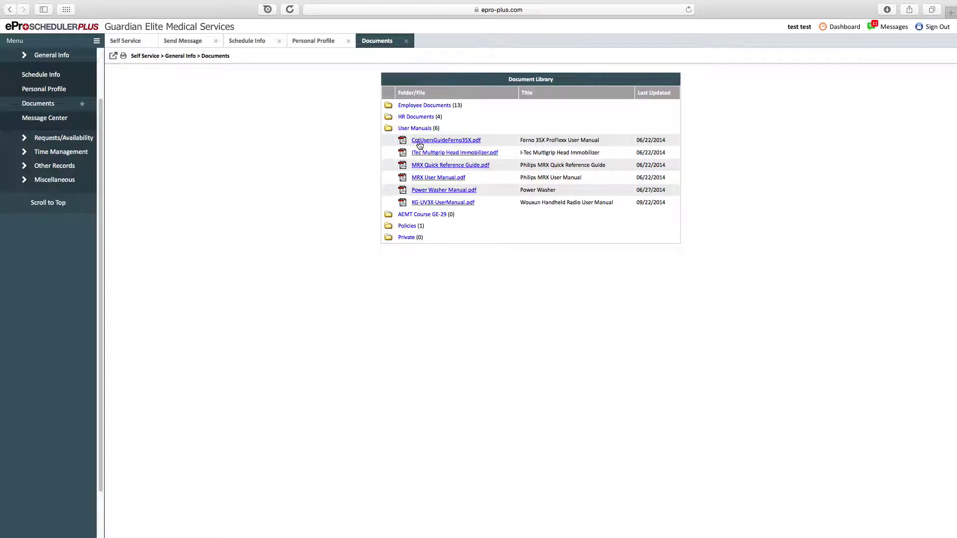
{"action": "left_click_drag", "start_coordinate": [392, 156], "coordinate": [497, 203]}
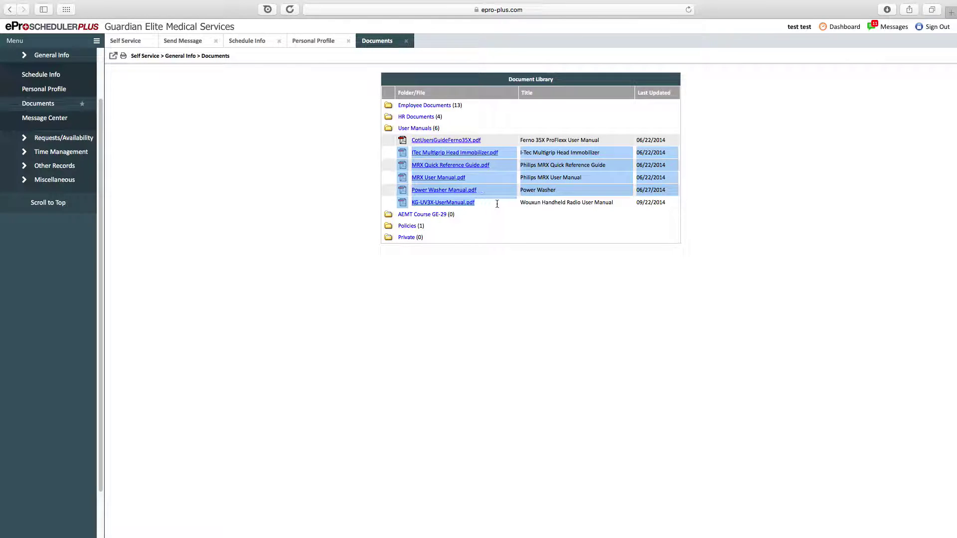
{"action": "left_click", "coordinate": [493, 208]}
{"action": "left_click", "coordinate": [415, 226]}
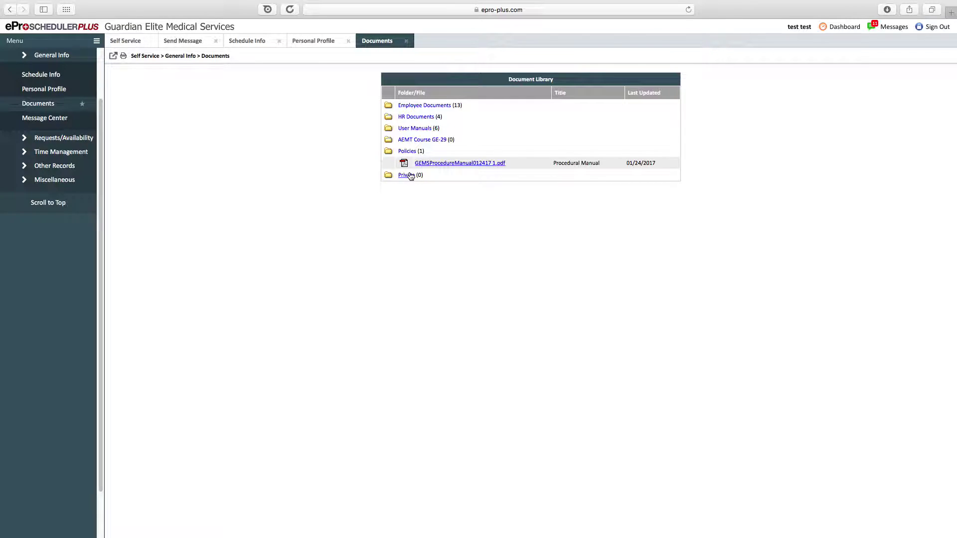
{"action": "left_click", "coordinate": [52, 121]}
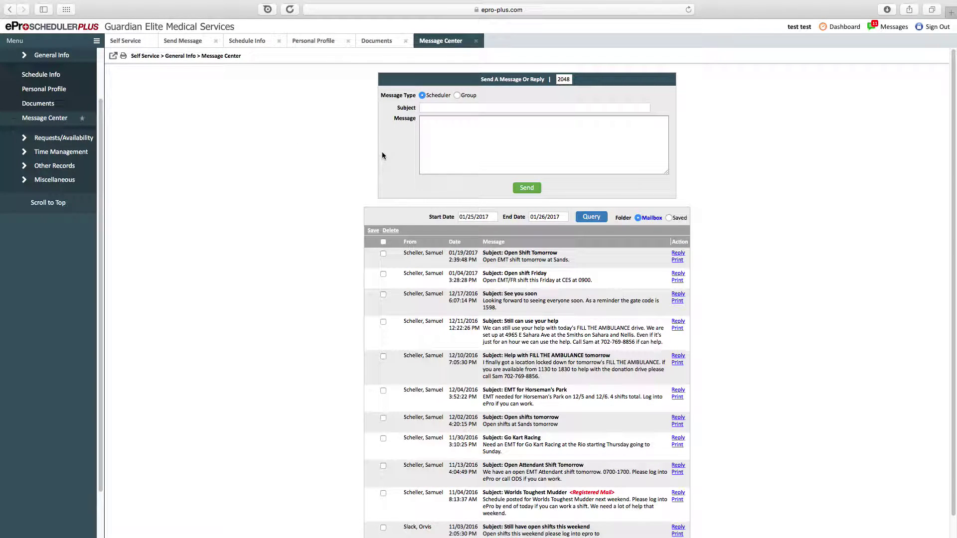
- Set the new message's type to Scheduler after briefly trying Group
{"action": "left_click", "coordinate": [456, 96]}
{"action": "left_click", "coordinate": [424, 95]}
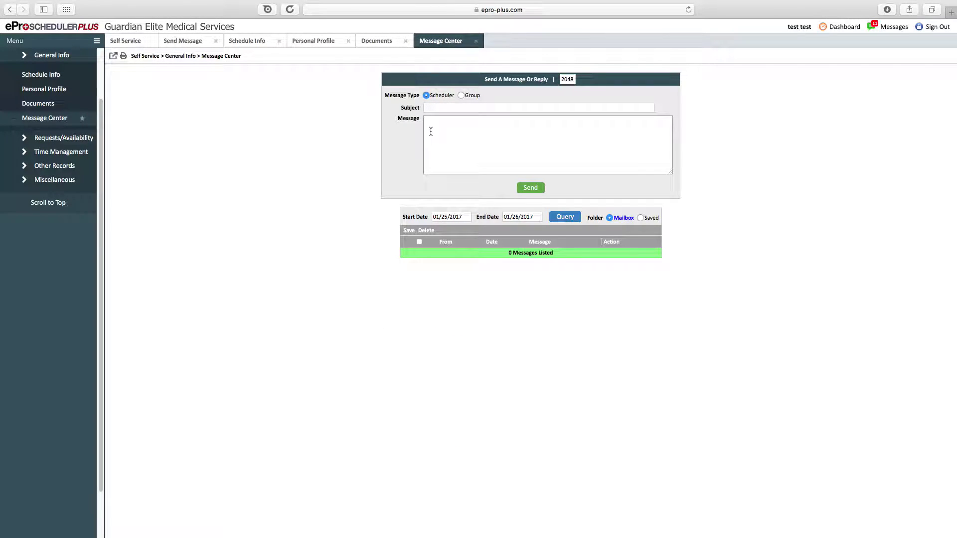
{"action": "scroll", "coordinate": [99, 129], "scroll_direction": "up", "scroll_amount": 3}
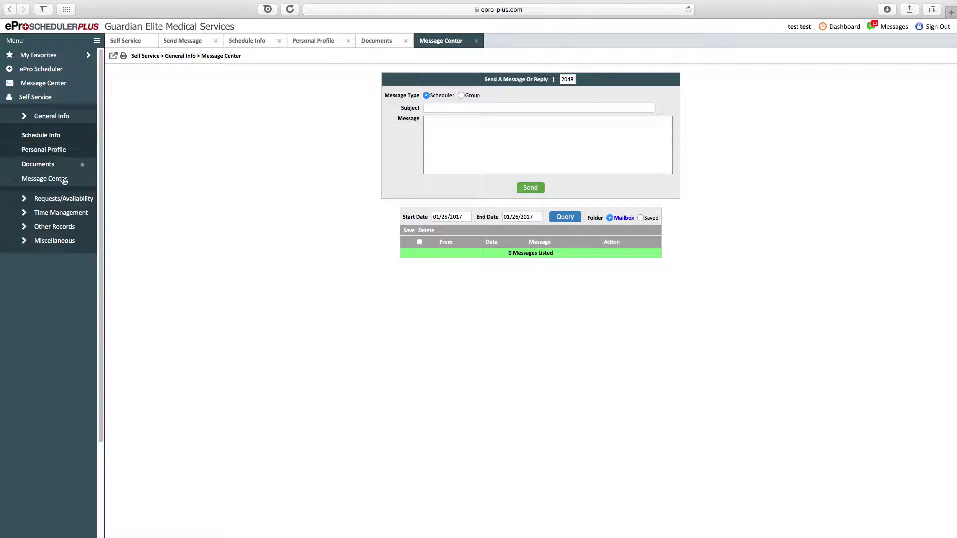
- Collapse General Info and expand Requests/Availability in the side menu
{"action": "left_click", "coordinate": [61, 121]}
{"action": "scroll", "coordinate": [63, 107], "scroll_direction": "down", "scroll_amount": 2}
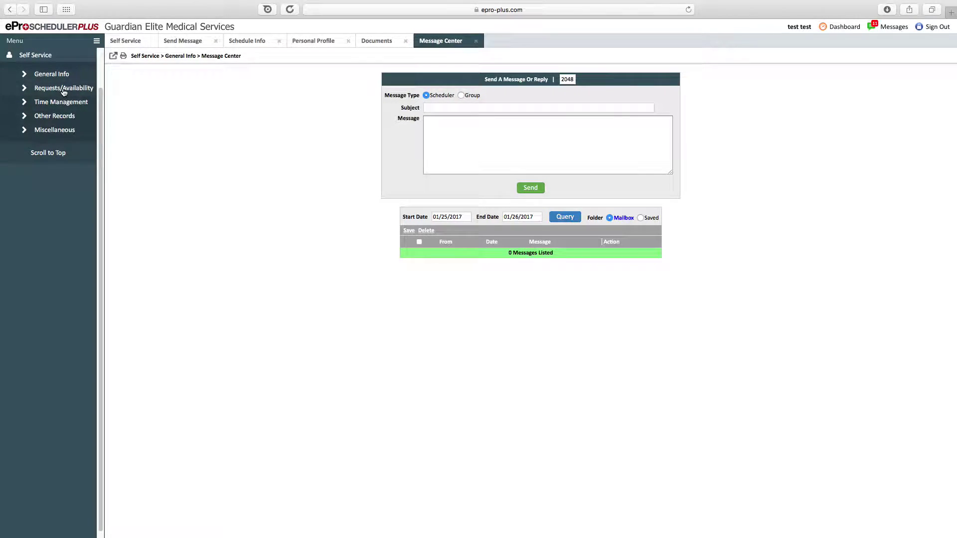
{"action": "left_click", "coordinate": [64, 90]}
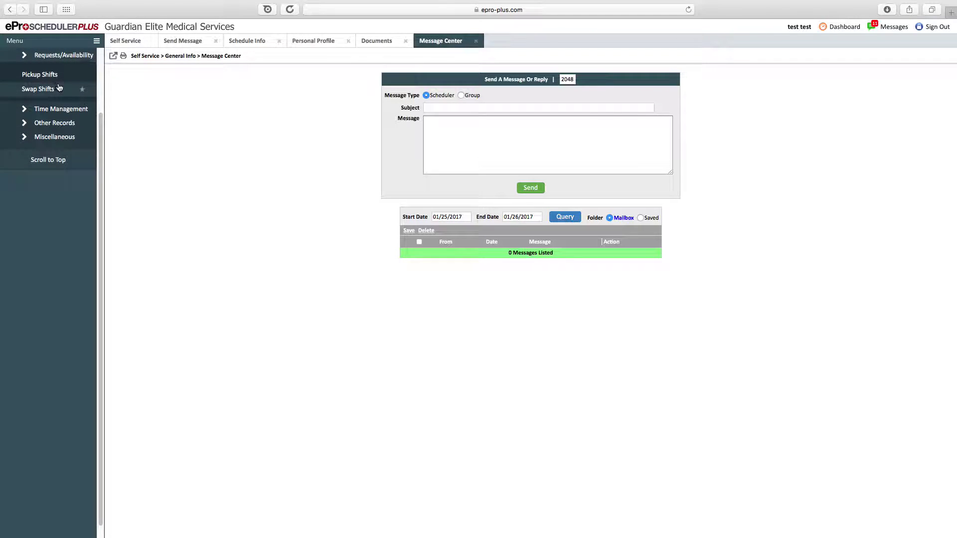
{"action": "scroll", "coordinate": [64, 99], "scroll_direction": "up", "scroll_amount": 2}
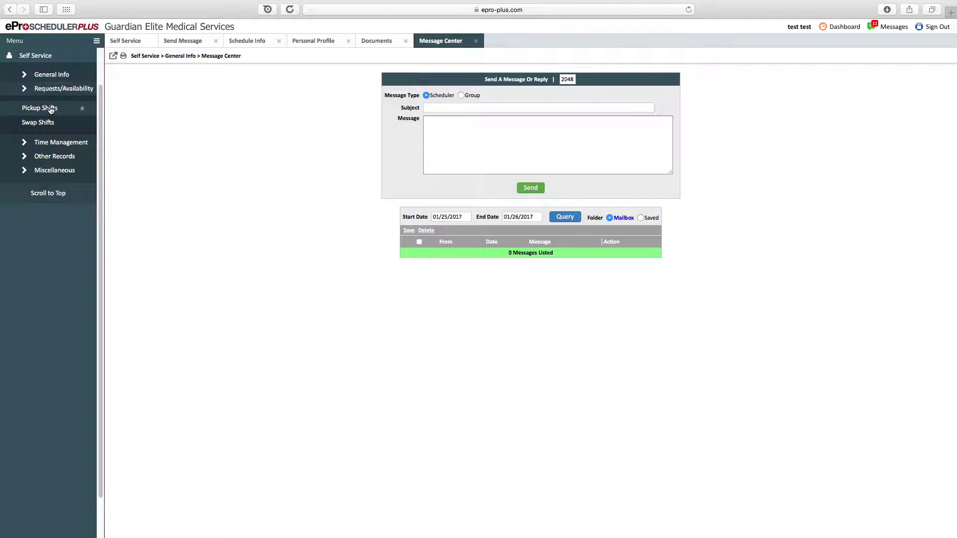
- Open Pickup Shifts and query open shifts for the 01/22/2017 - 02/04/2017 pay period
{"action": "left_click", "coordinate": [40, 108]}
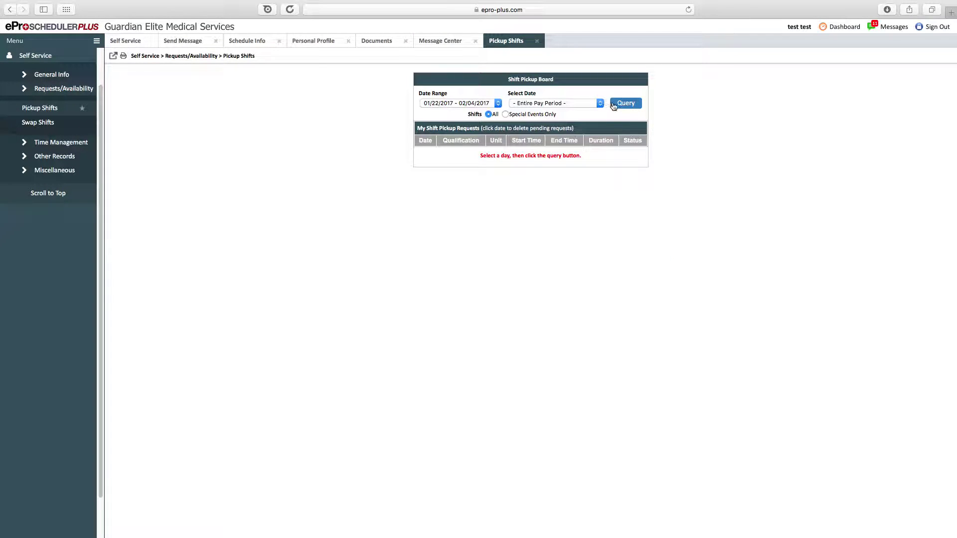
{"action": "left_click", "coordinate": [613, 104]}
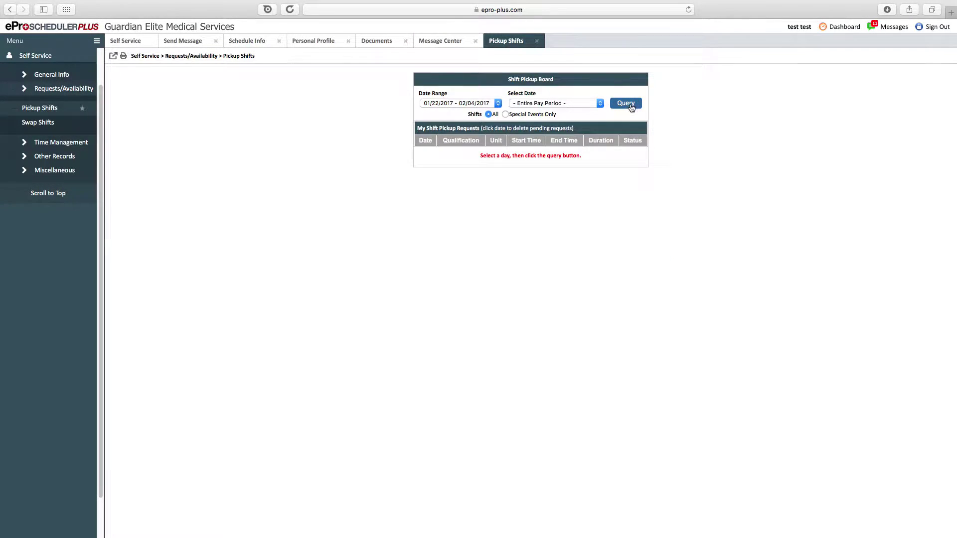
{"action": "left_click", "coordinate": [446, 103]}
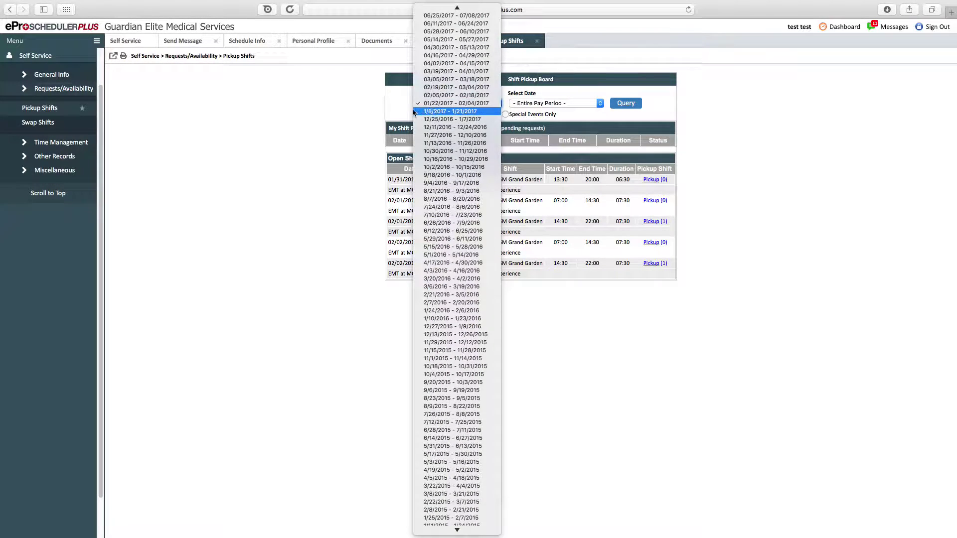
{"action": "left_click", "coordinate": [449, 104]}
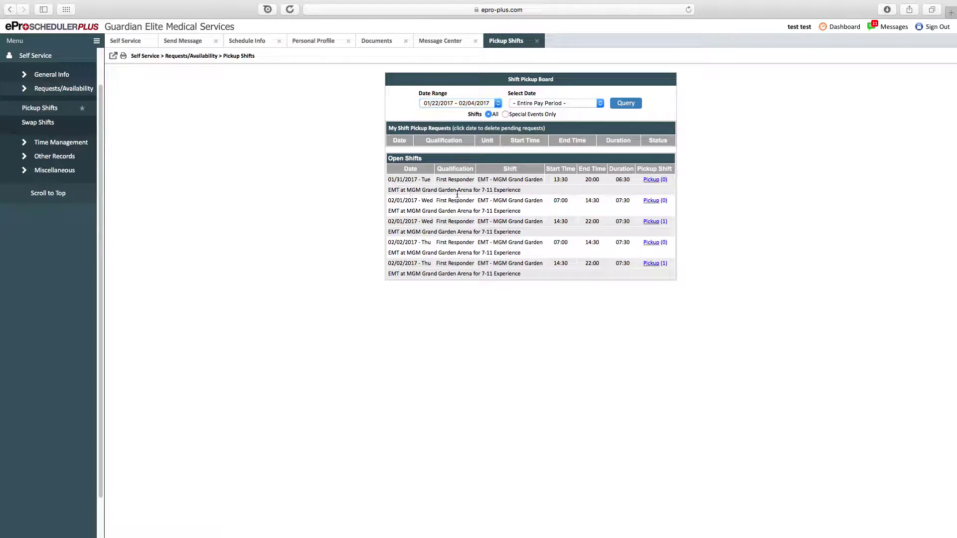
- Inspect the first open First Responder shift's row and event description
{"action": "left_click_drag", "start_coordinate": [521, 190], "coordinate": [409, 190]}
{"action": "left_click", "coordinate": [418, 189]}
{"action": "left_click_drag", "start_coordinate": [442, 190], "coordinate": [526, 189]}
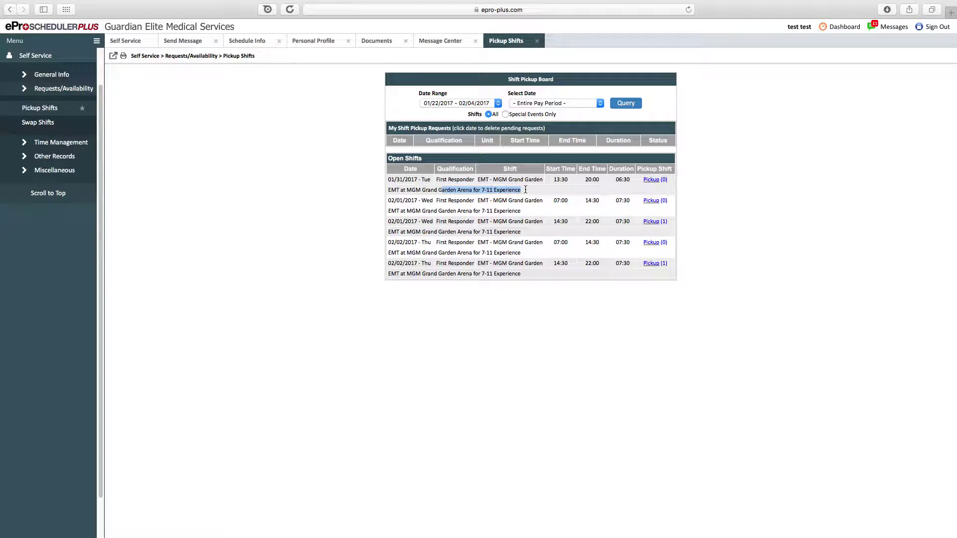
{"action": "left_click", "coordinate": [525, 190]}
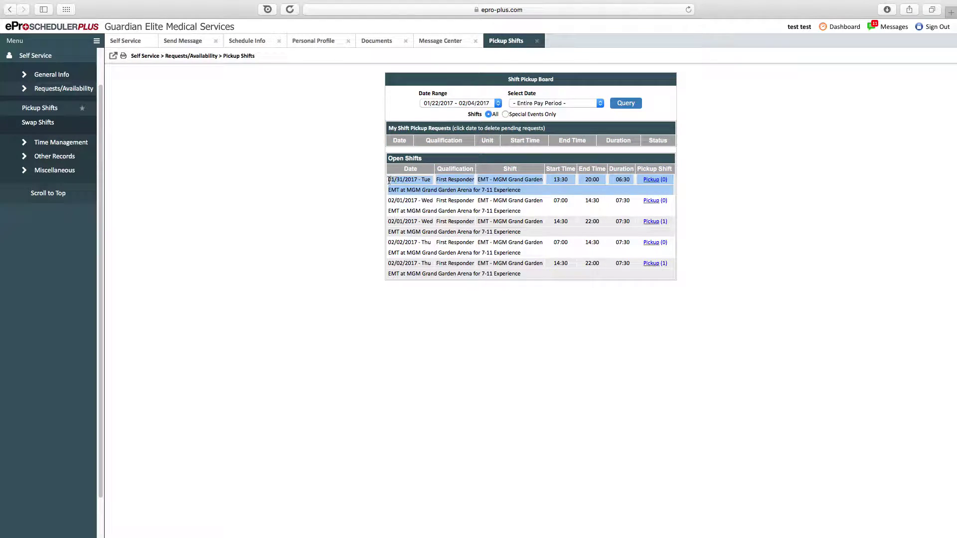
{"action": "left_click_drag", "start_coordinate": [393, 181], "coordinate": [499, 192]}
{"action": "left_click", "coordinate": [532, 193]}
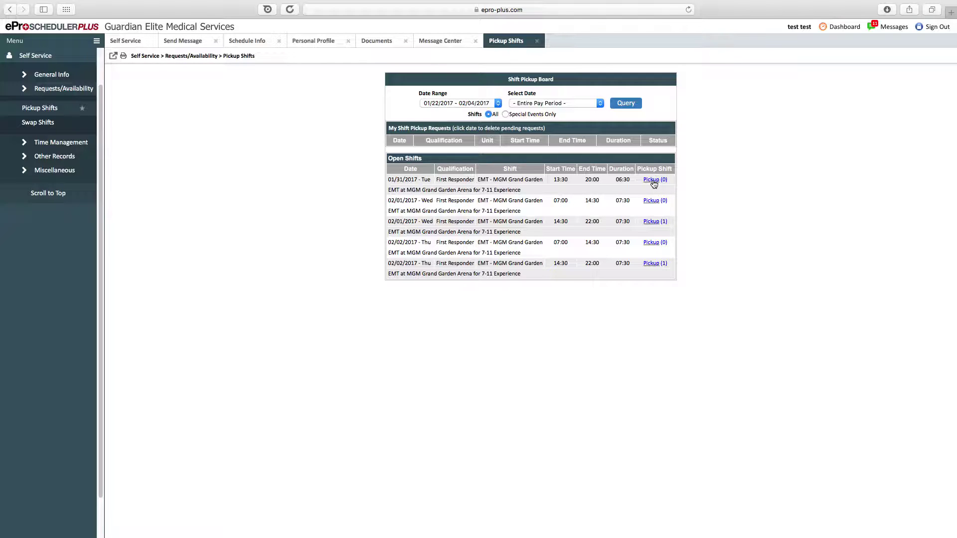
{"action": "left_click", "coordinate": [654, 180]}
{"action": "left_click", "coordinate": [508, 218]}
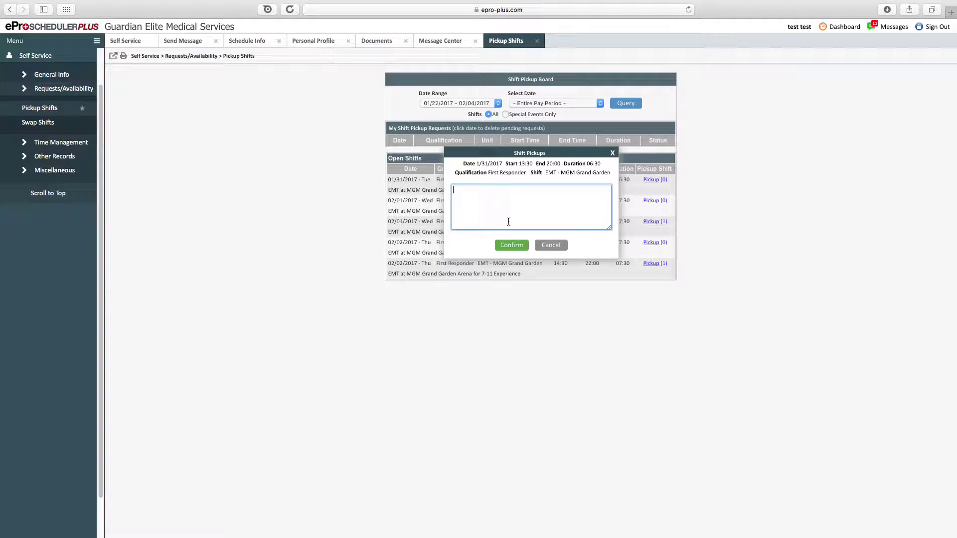
{"action": "type", "text": "hi there"}
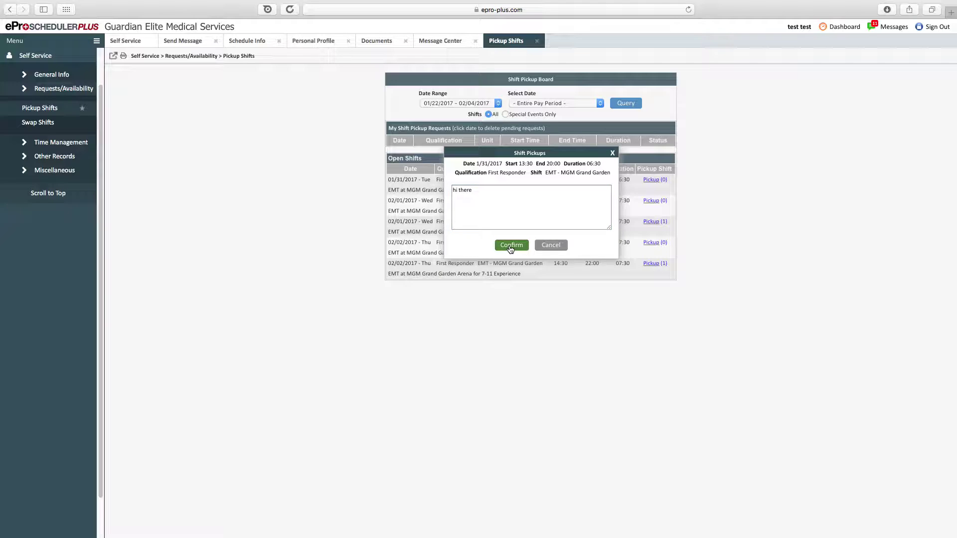
{"action": "left_click", "coordinate": [510, 247]}
{"action": "left_click", "coordinate": [530, 188]}
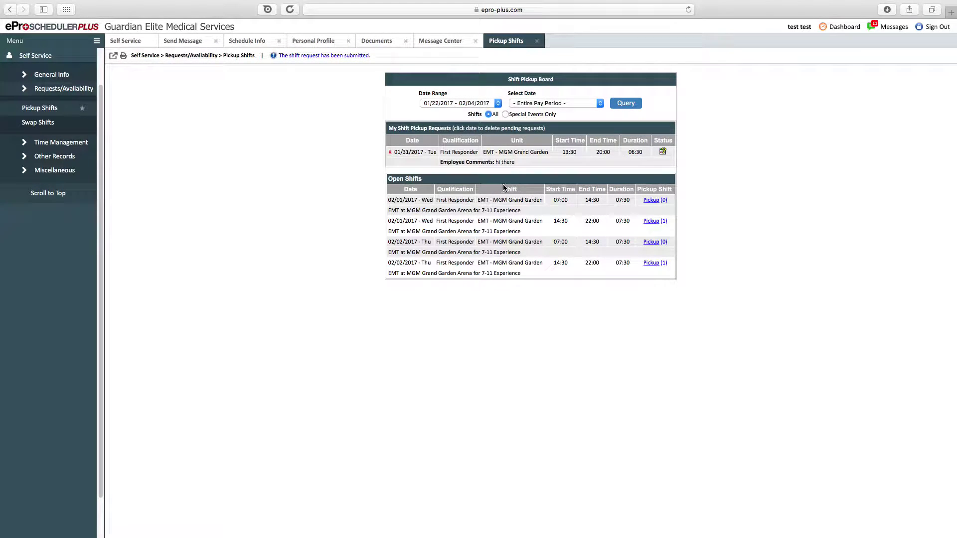
{"action": "left_click_drag", "start_coordinate": [473, 162], "coordinate": [553, 165]}
{"action": "left_click", "coordinate": [627, 160]}
{"action": "left_click", "coordinate": [392, 157]}
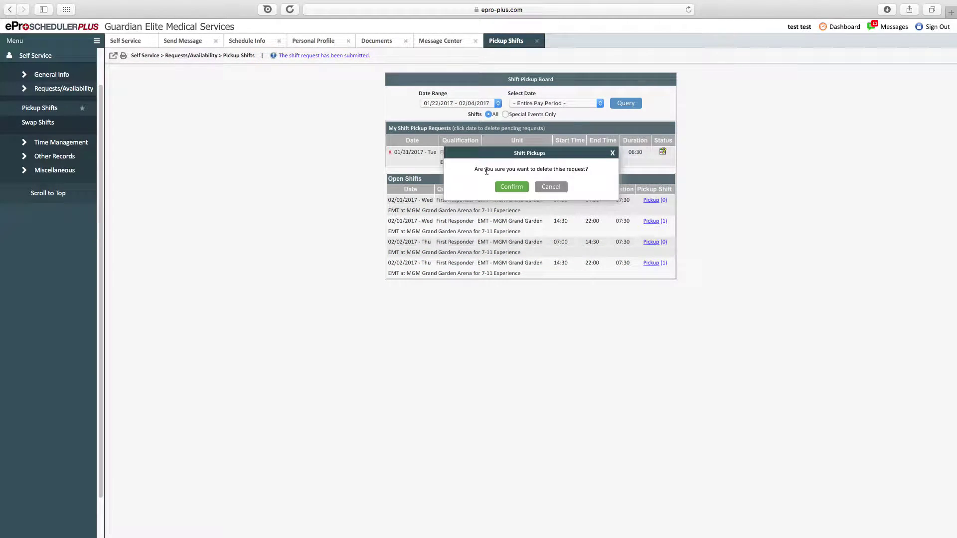
{"action": "left_click", "coordinate": [517, 188]}
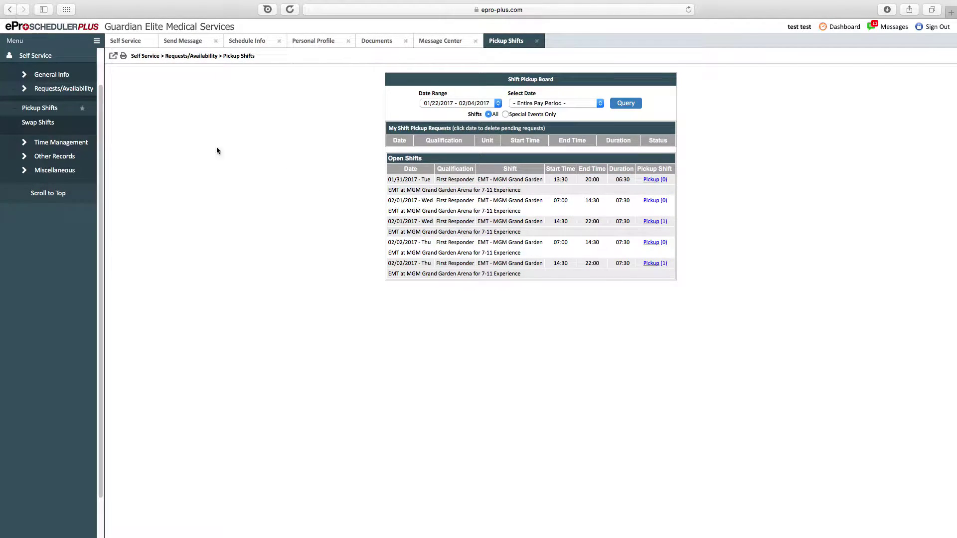
- Go to Swap Shifts and start a swap request for the 01/26/2017 shift
{"action": "left_click", "coordinate": [45, 123]}
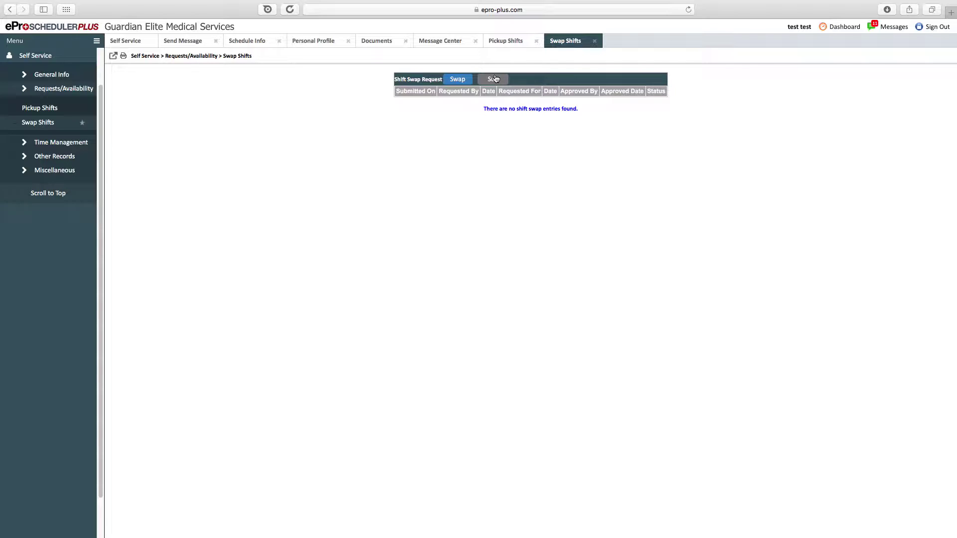
{"action": "left_click", "coordinate": [462, 80]}
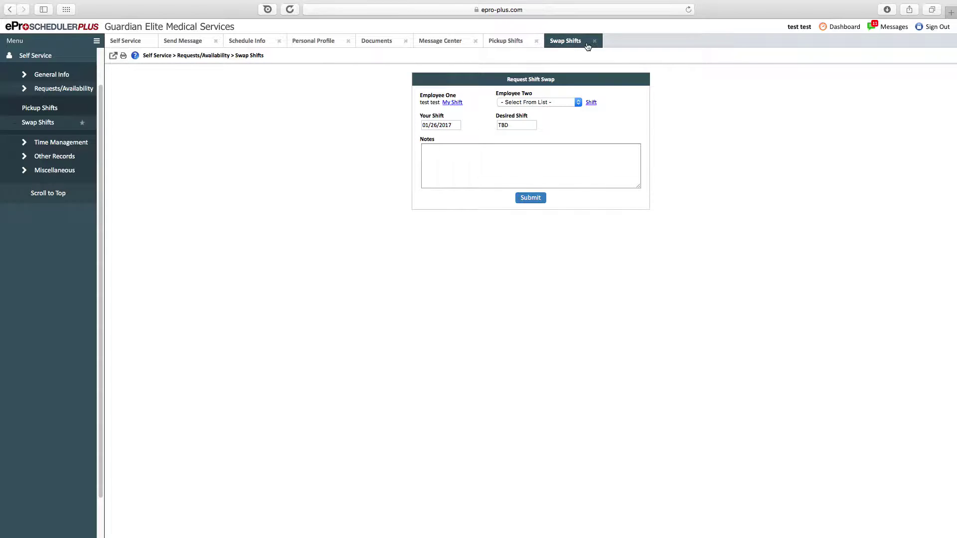
- Close all seven open tabs besides Self Service, then expand Time Management in the side menu
{"action": "left_click", "coordinate": [594, 41]}
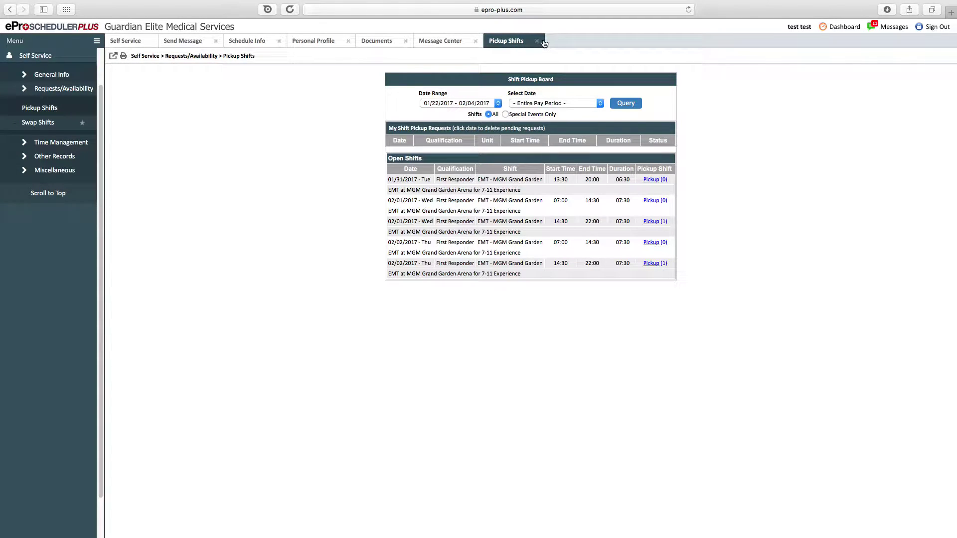
{"action": "left_click", "coordinate": [536, 41]}
{"action": "left_click", "coordinate": [477, 42]}
{"action": "left_click", "coordinate": [406, 41]}
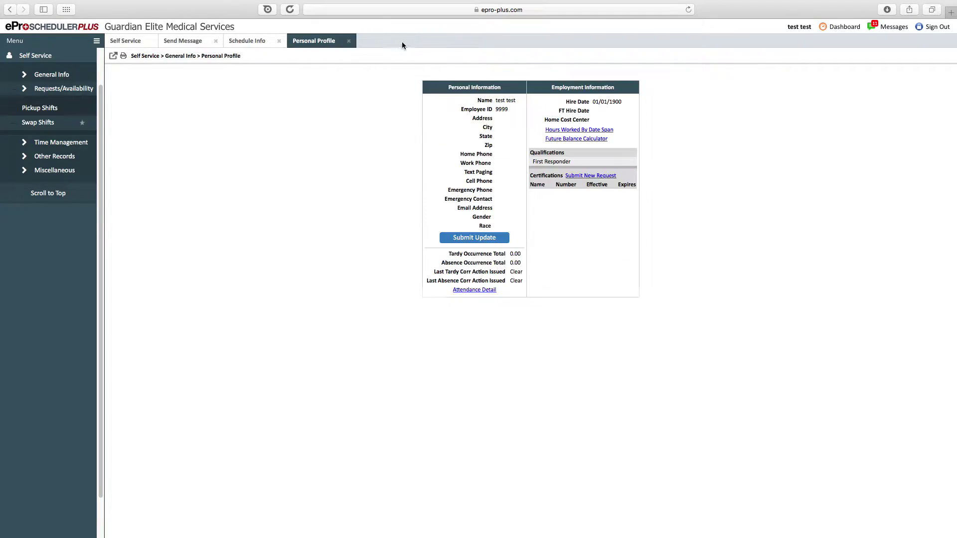
{"action": "left_click", "coordinate": [348, 41]}
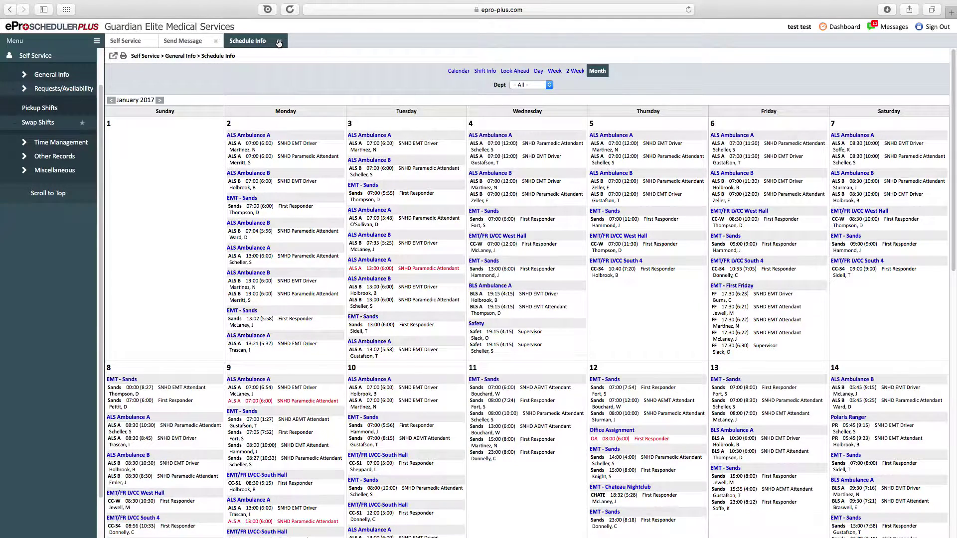
{"action": "left_click", "coordinate": [279, 41]}
{"action": "left_click", "coordinate": [215, 41]}
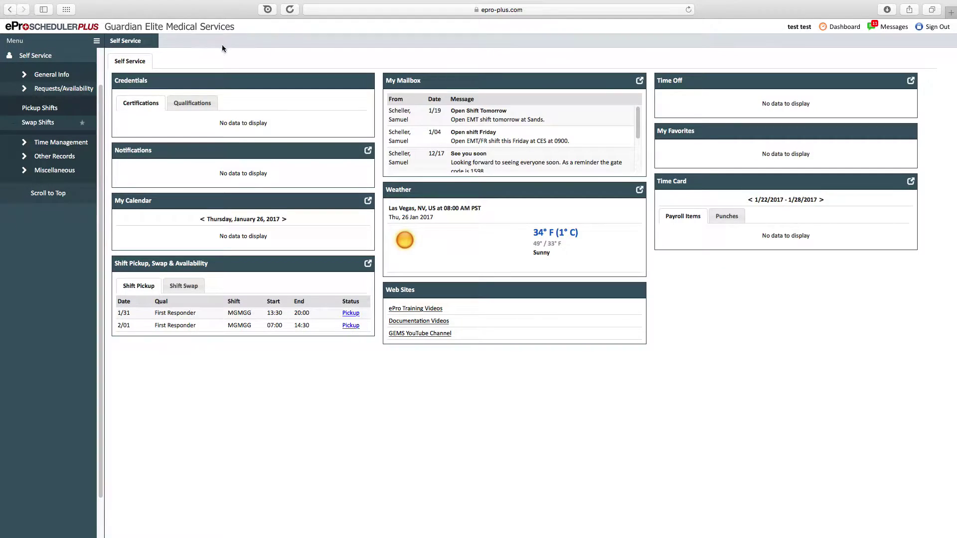
{"action": "left_click", "coordinate": [67, 142]}
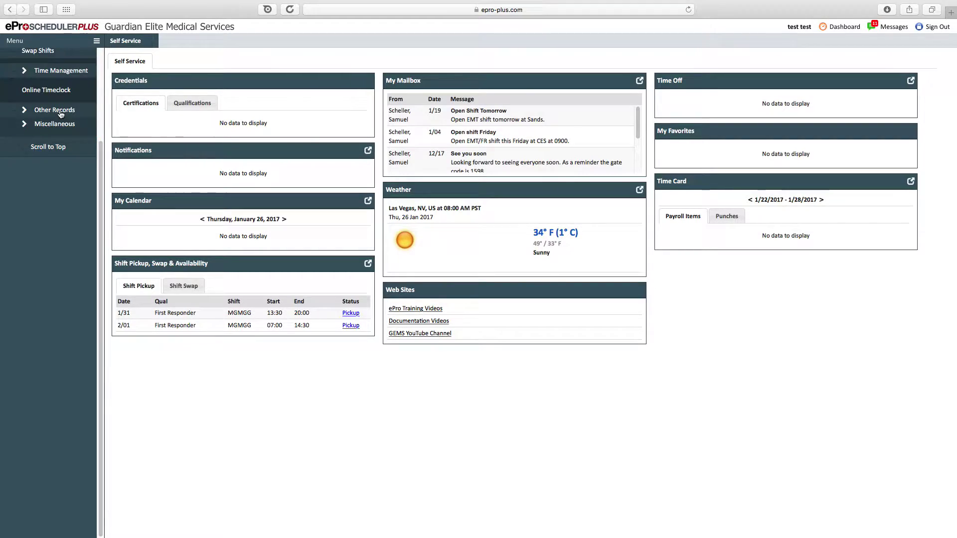
- View the Online Timeclock and its note box, then sign out of the portal
{"action": "left_click", "coordinate": [59, 93]}
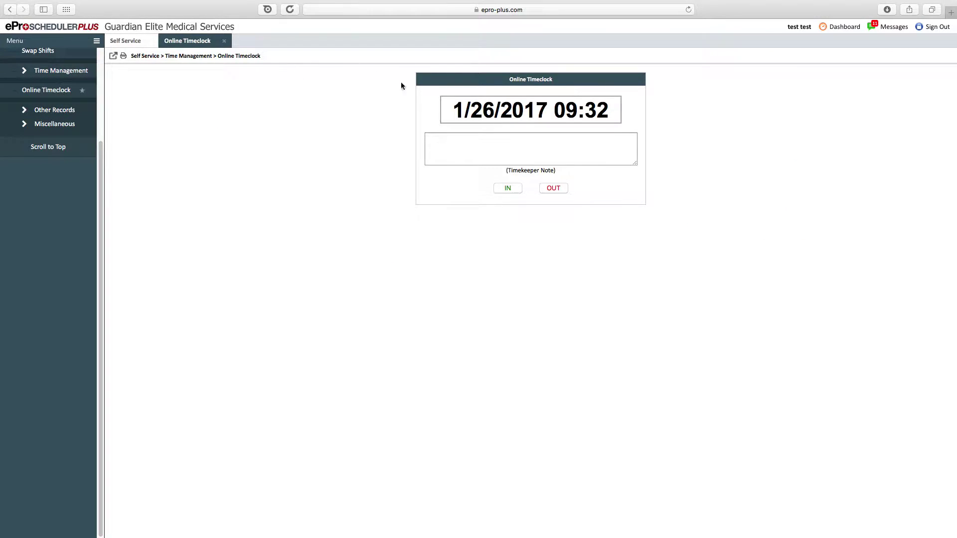
{"action": "left_click", "coordinate": [470, 149]}
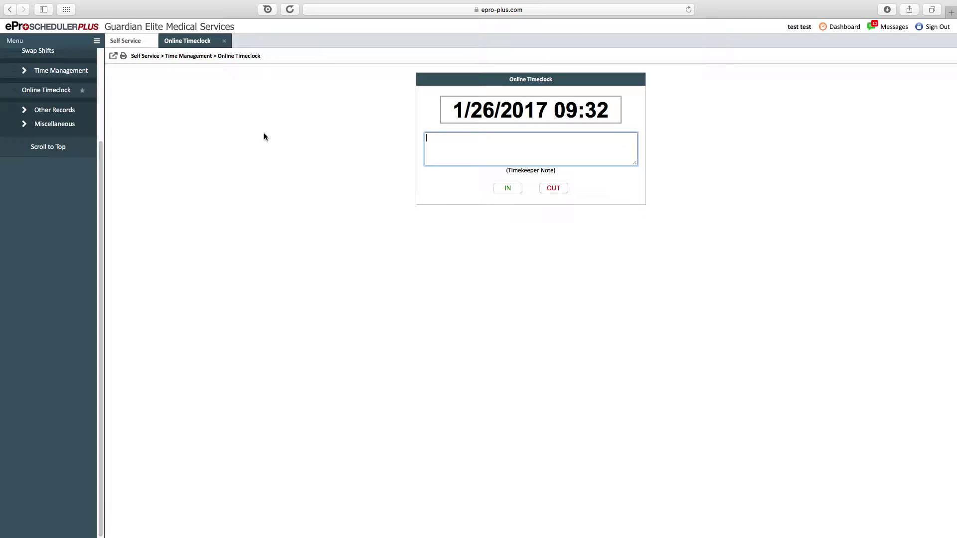
{"action": "left_click", "coordinate": [31, 113]}
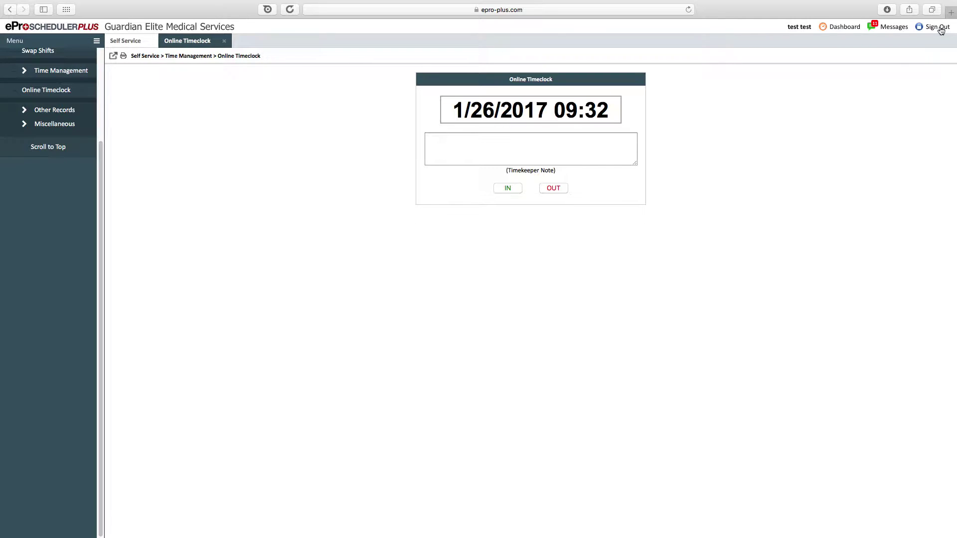
{"action": "left_click", "coordinate": [939, 28]}
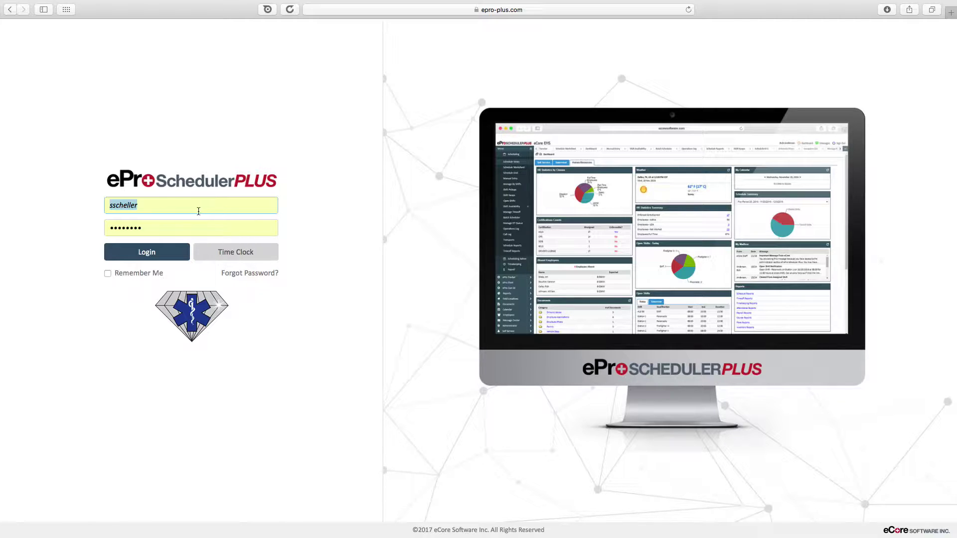
- Preview the time-clock punch page, close it, and reload the sign-in page
{"action": "left_click", "coordinate": [235, 255]}
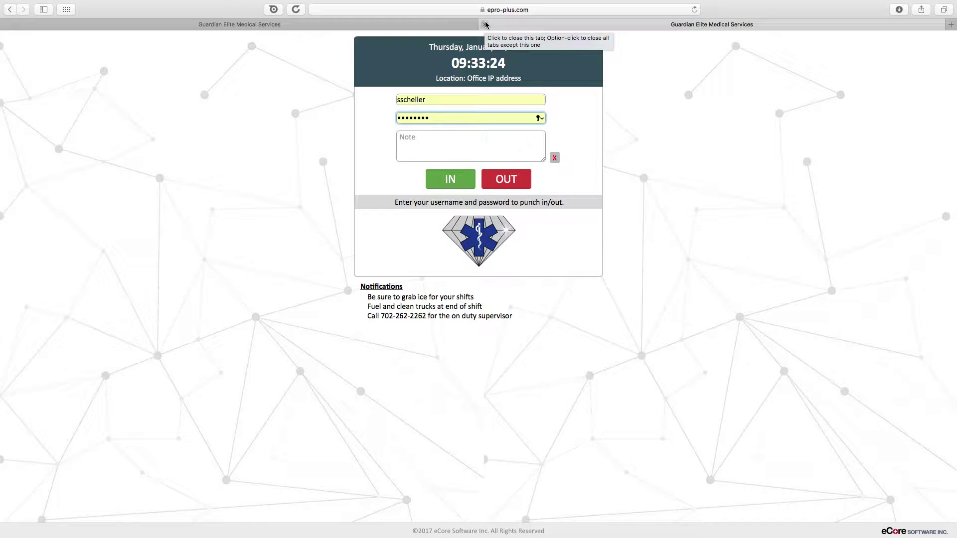
{"action": "left_click", "coordinate": [486, 24]}
{"action": "left_click", "coordinate": [146, 257]}
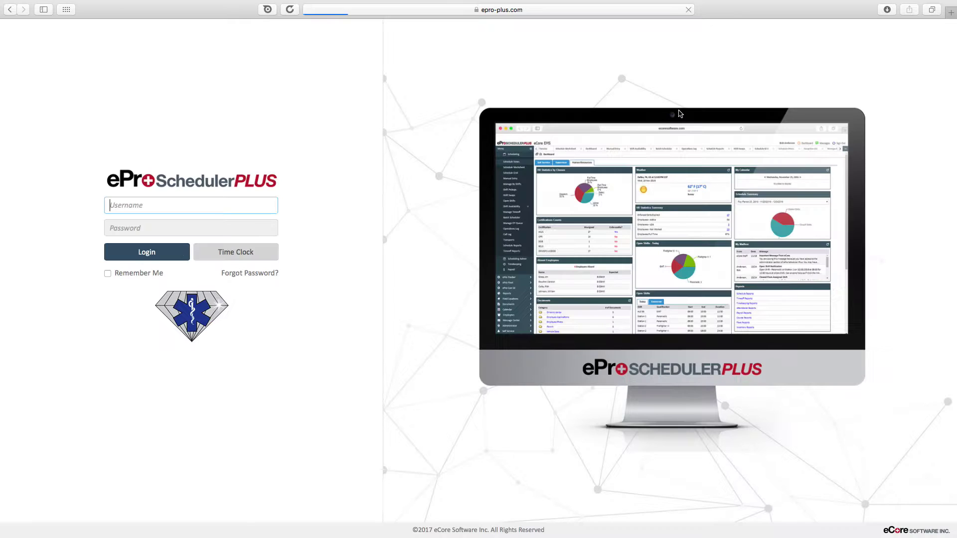
- Sign in with the test account's username and password
{"action": "type", "text": "ttest"}
{"action": "key", "text": "Tab"}
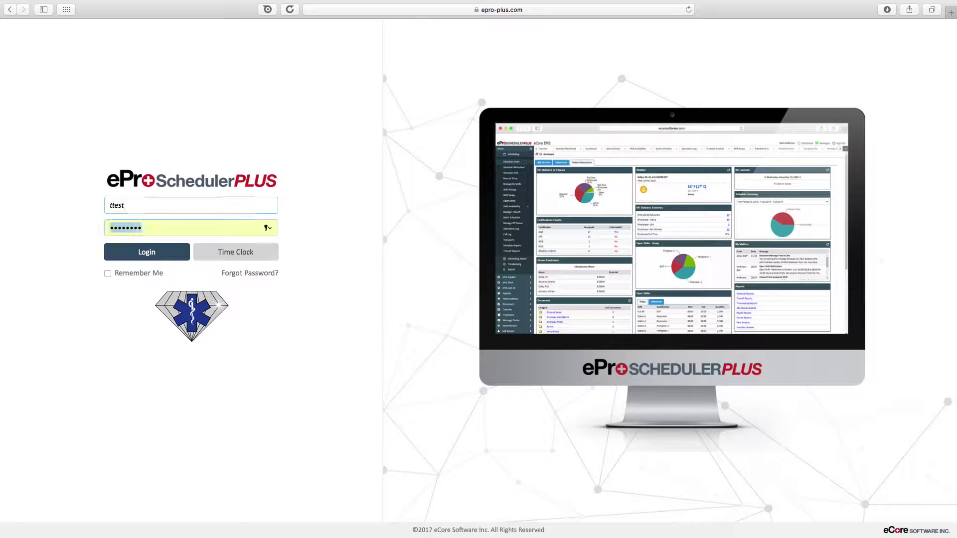
{"action": "type", "text": "tes"}
{"action": "key", "text": "Return"}
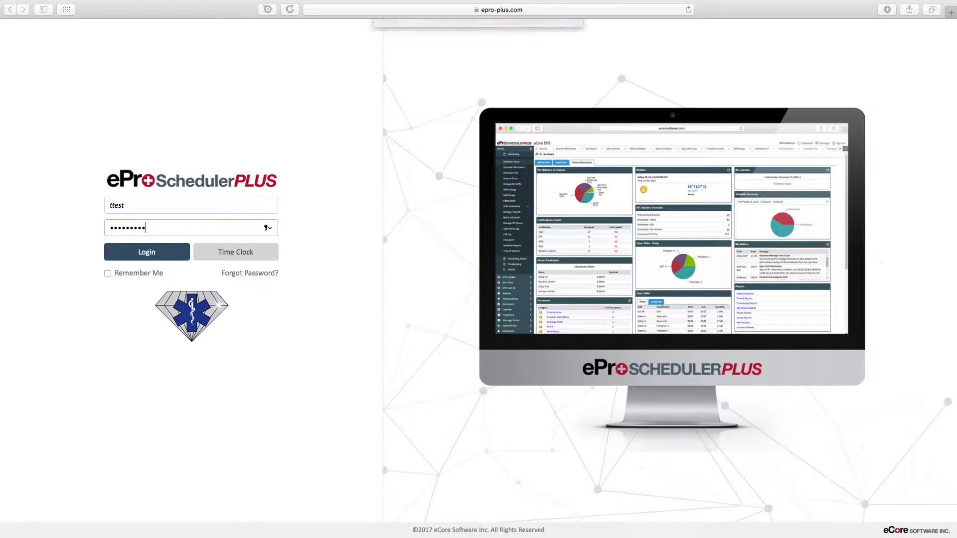
- Decline saving the password and open Incident Reports under Other Records
{"action": "left_click", "coordinate": [471, 80]}
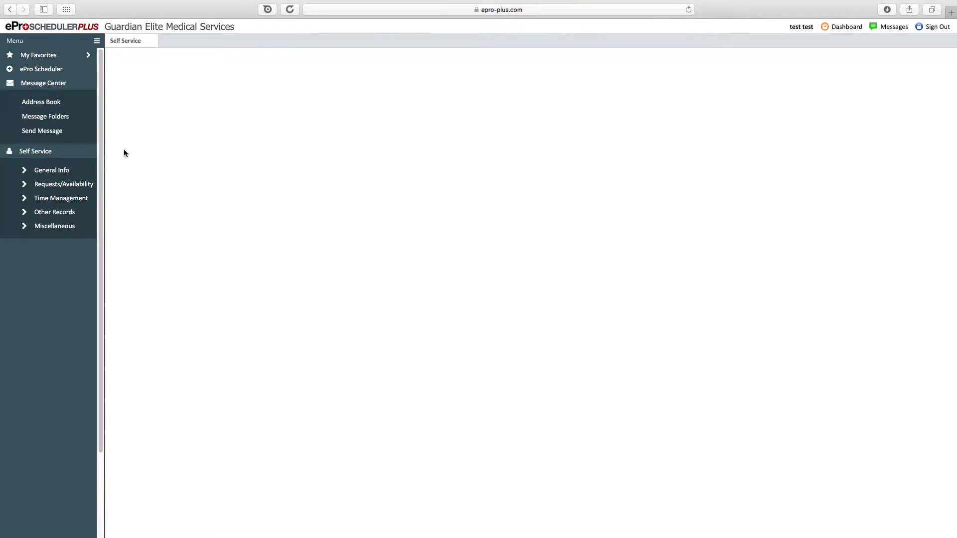
{"action": "left_click", "coordinate": [60, 200]}
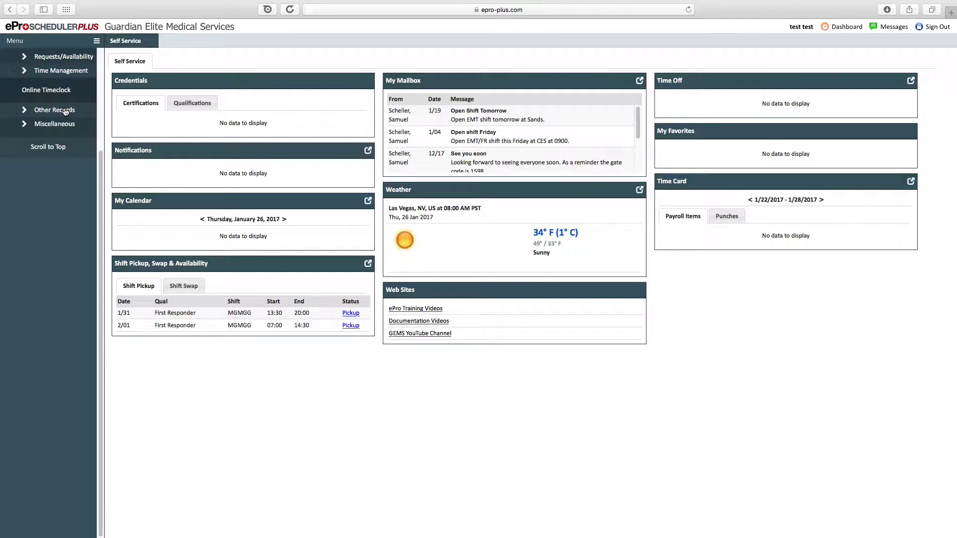
{"action": "left_click", "coordinate": [55, 72]}
{"action": "left_click", "coordinate": [53, 113]}
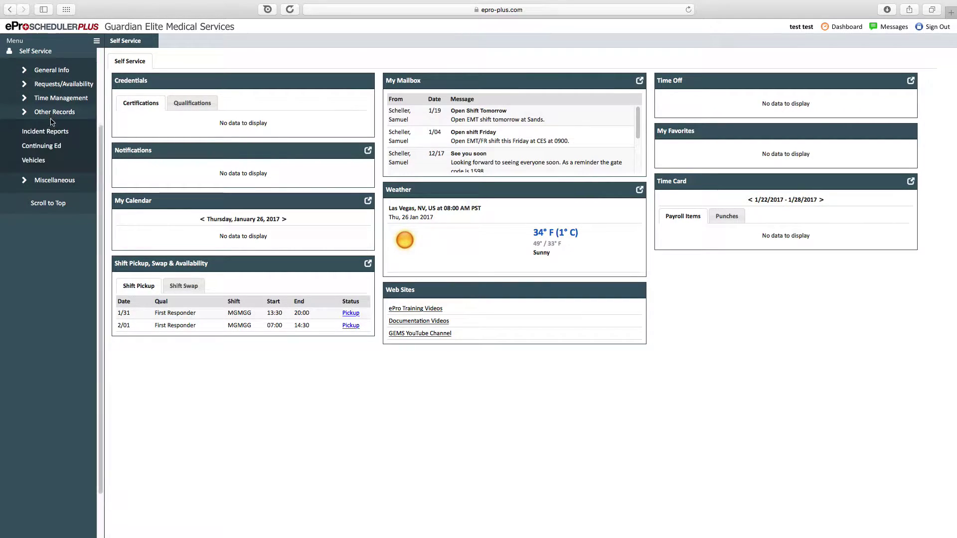
{"action": "left_click", "coordinate": [80, 75]}
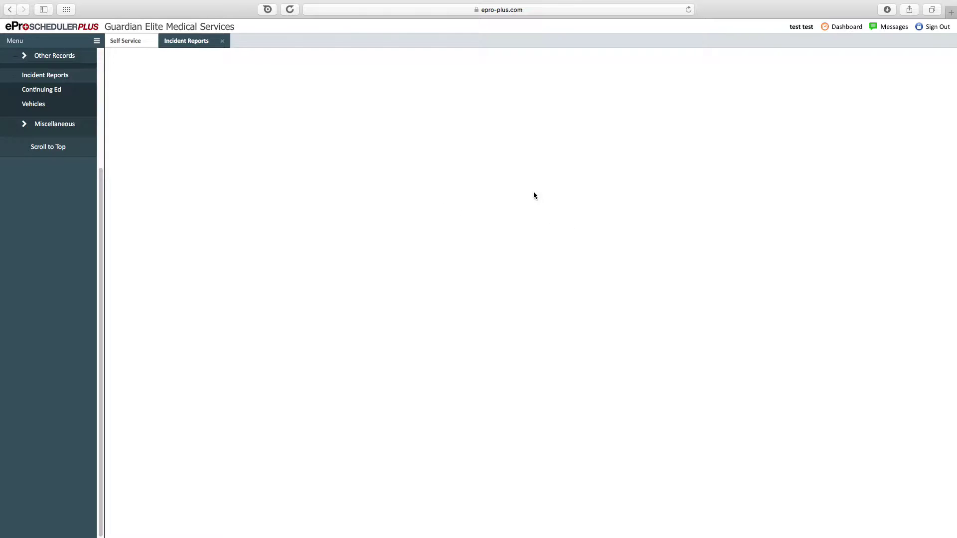
{"action": "left_click_drag", "start_coordinate": [102, 252], "coordinate": [103, 200]}
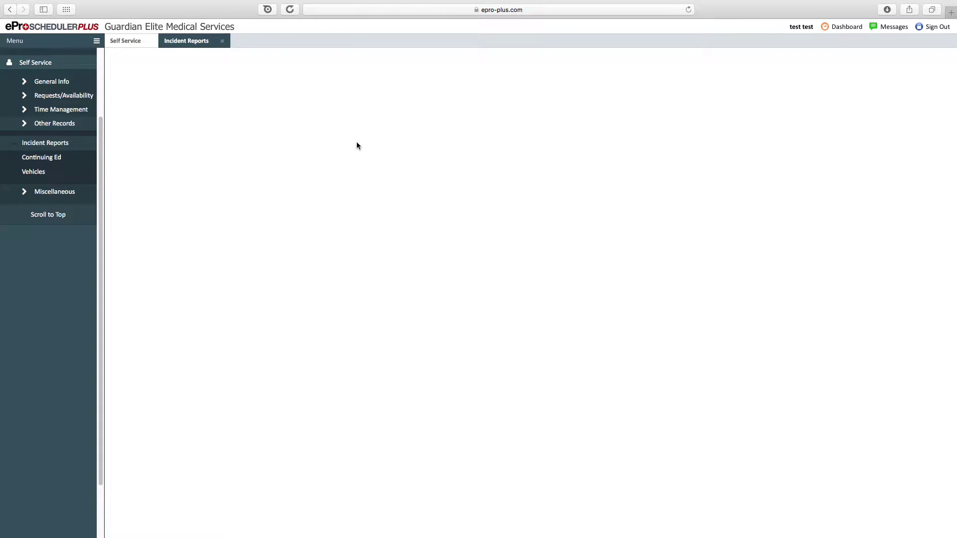
{"action": "left_click", "coordinate": [222, 41]}
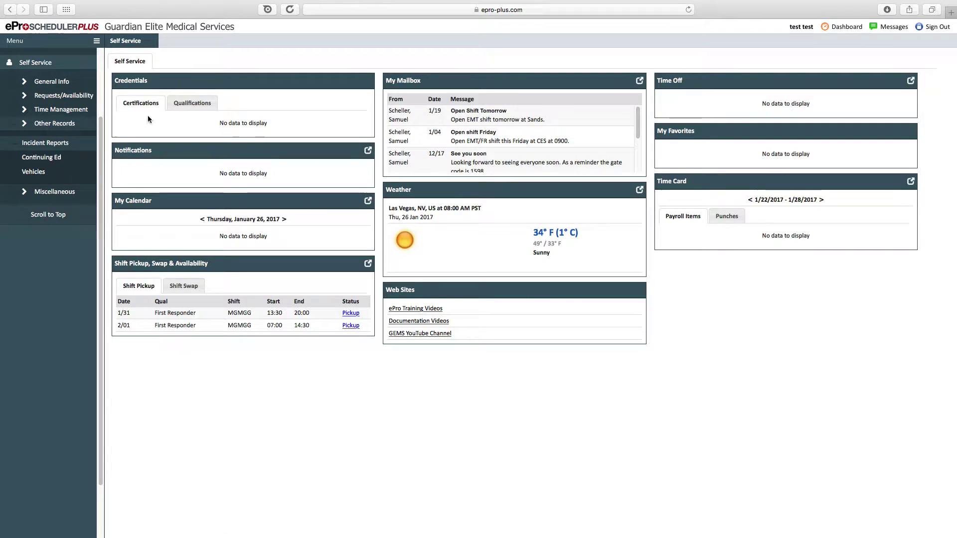
{"action": "left_click", "coordinate": [50, 143]}
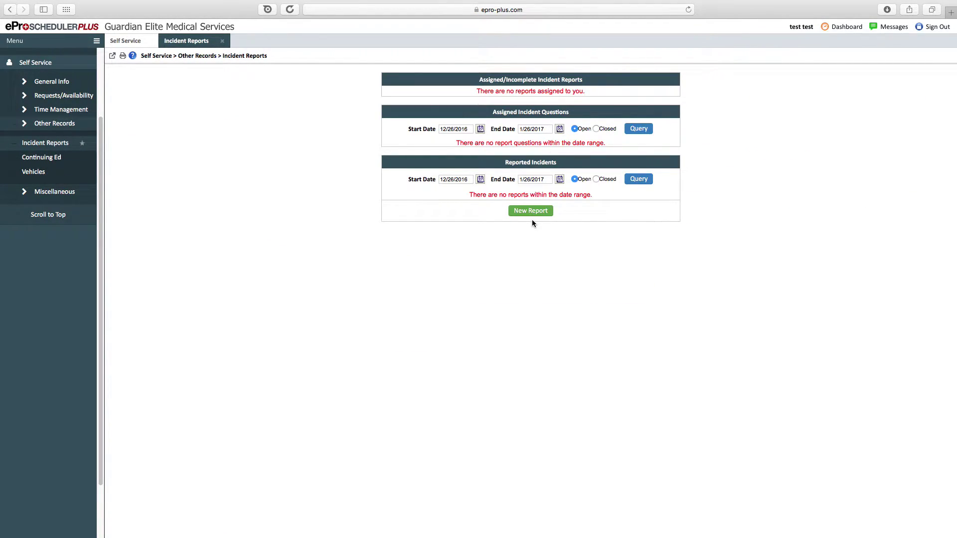
- Start a new report, preview General Issue, Suggestion Form and Patient Care Issue, then discard it
{"action": "left_click", "coordinate": [531, 211]}
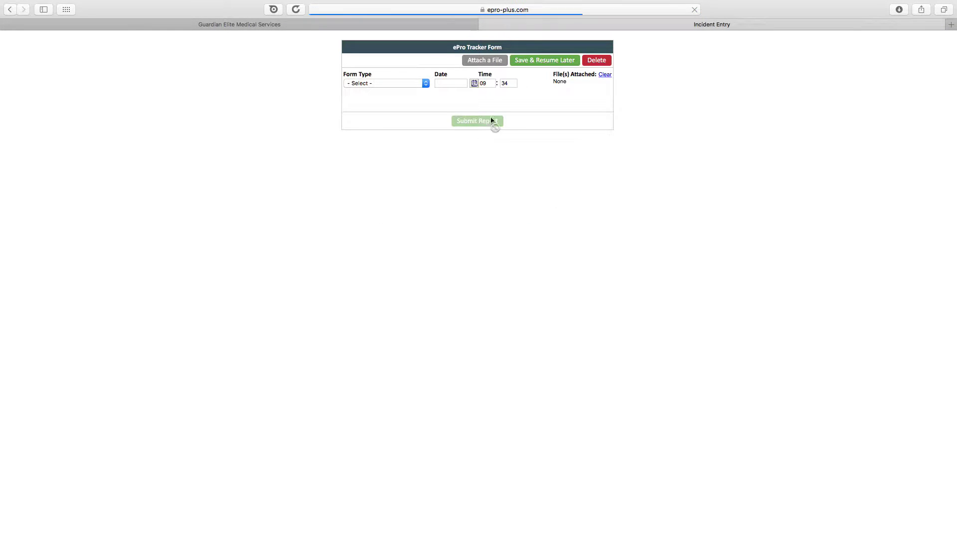
{"action": "left_click", "coordinate": [418, 86]}
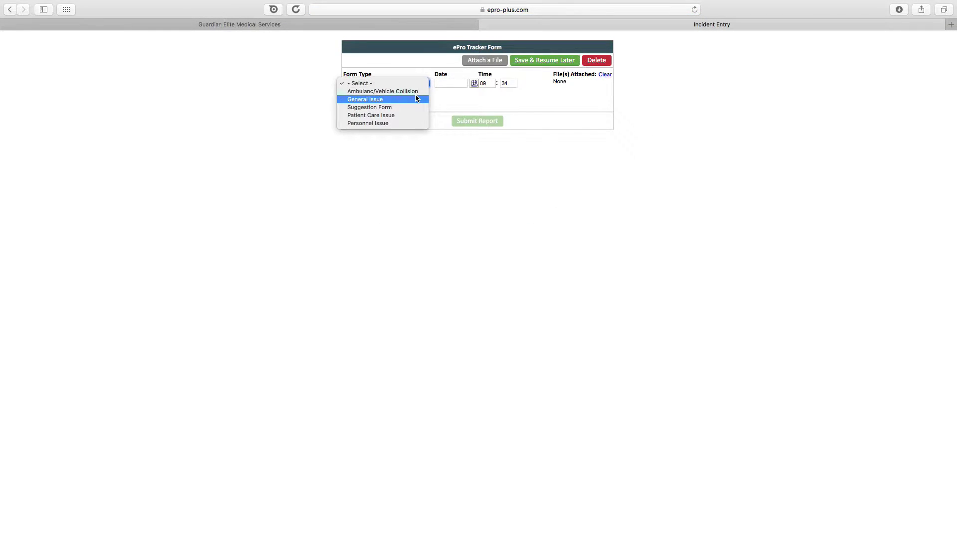
{"action": "left_click", "coordinate": [416, 97]}
{"action": "left_click", "coordinate": [418, 97]}
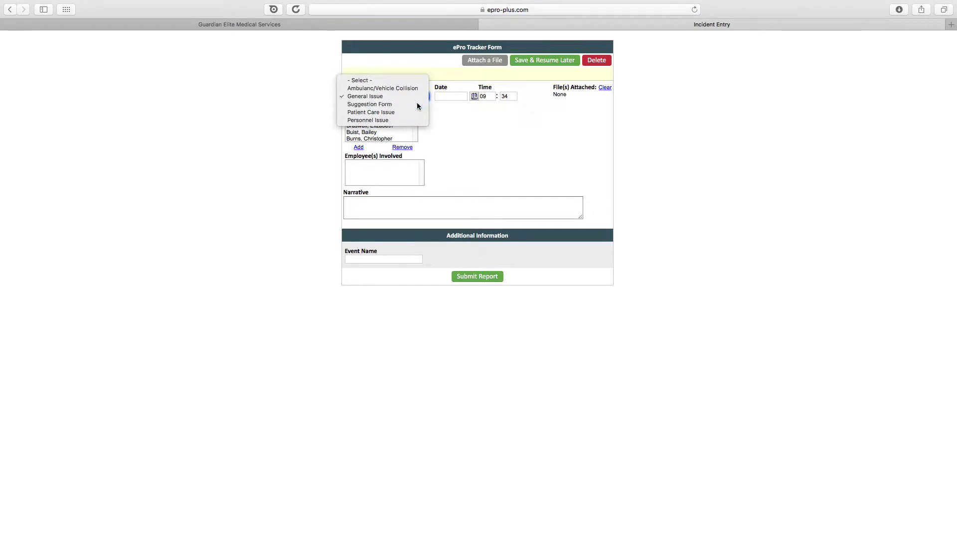
{"action": "left_click", "coordinate": [417, 104]}
{"action": "left_click", "coordinate": [413, 97]}
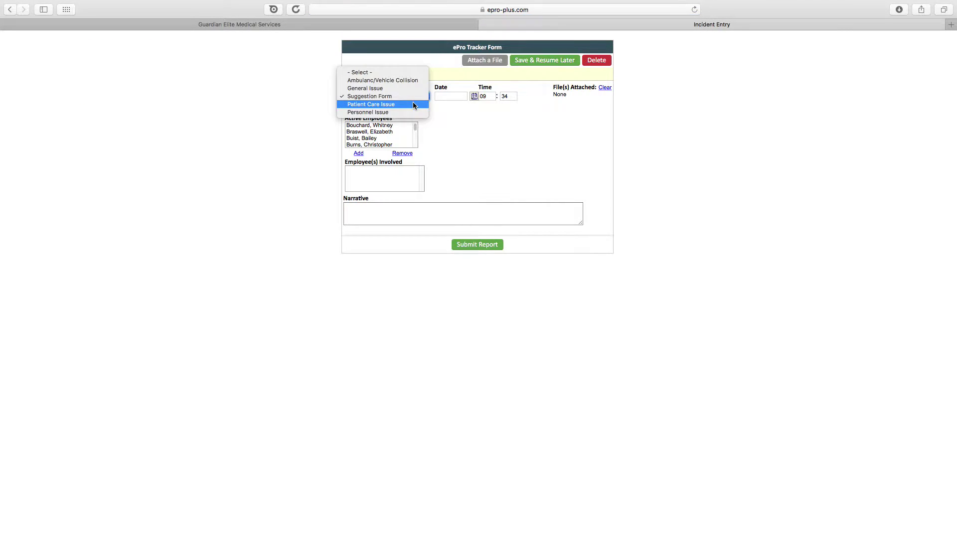
{"action": "left_click", "coordinate": [413, 103]}
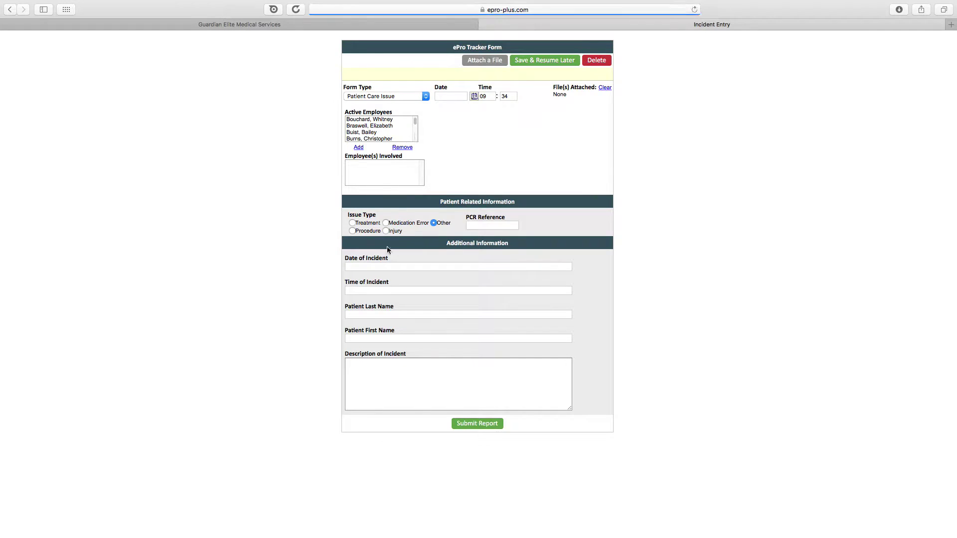
{"action": "left_click", "coordinate": [482, 23]}
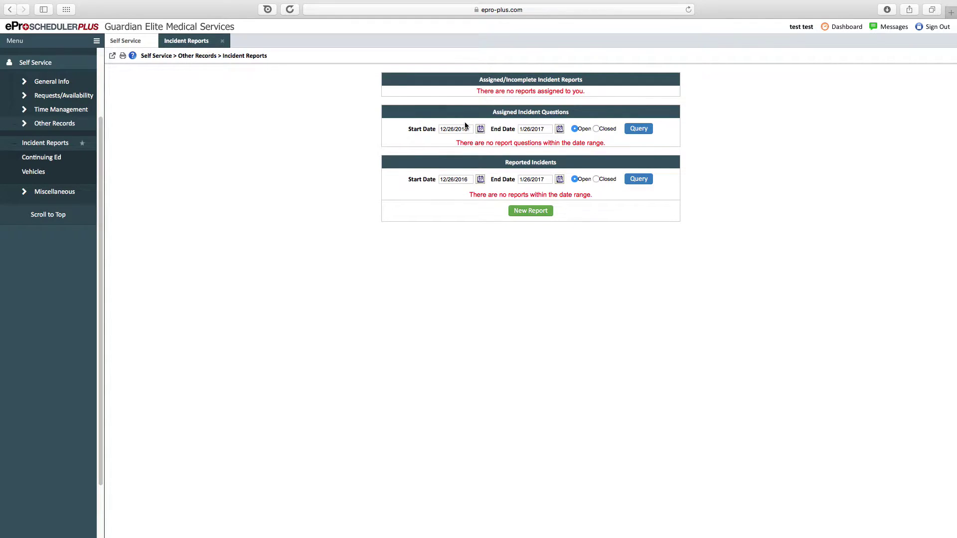
- Open Continuing Ed and highlight the classroom courses date range and several course rows
{"action": "left_click", "coordinate": [66, 160]}
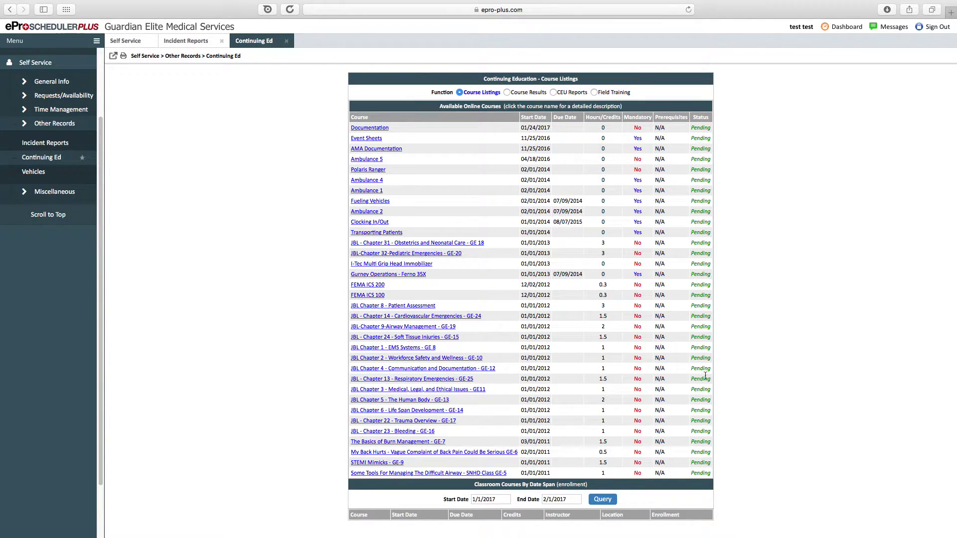
{"action": "left_click_drag", "start_coordinate": [442, 487], "coordinate": [570, 519]}
{"action": "left_click", "coordinate": [582, 522]}
{"action": "left_click_drag", "start_coordinate": [571, 356], "coordinate": [668, 381]}
{"action": "left_click", "coordinate": [614, 394]}
- Highlight the courses from I-Tec to STEMI, from Event Sheets, and from FEMA ICS 100
{"action": "mouse_move", "coordinate": [608, 461]}
{"action": "left_mouse_down"}
{"action": "mouse_move", "coordinate": [591, 245]}
{"action": "mouse_move", "coordinate": [609, 462]}
{"action": "left_mouse_up"}
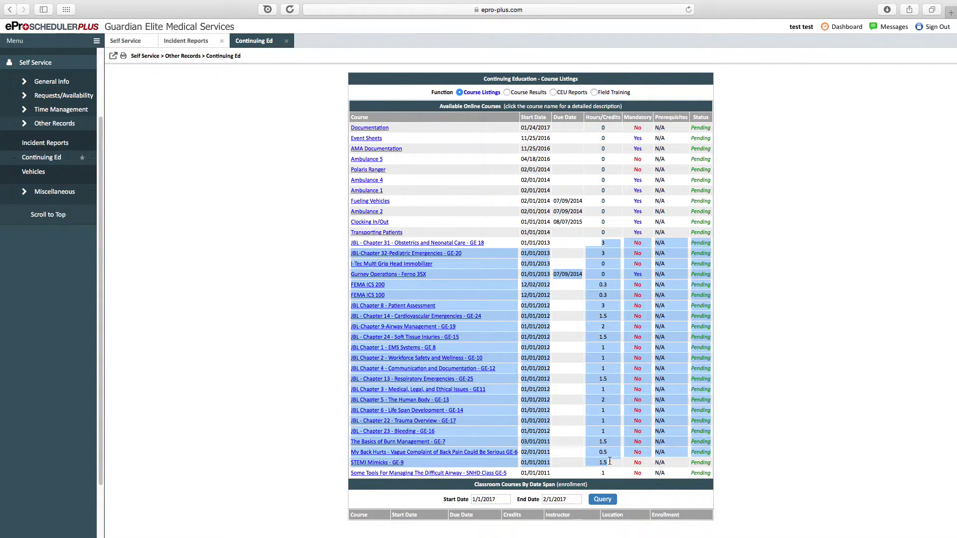
{"action": "left_click", "coordinate": [608, 462]}
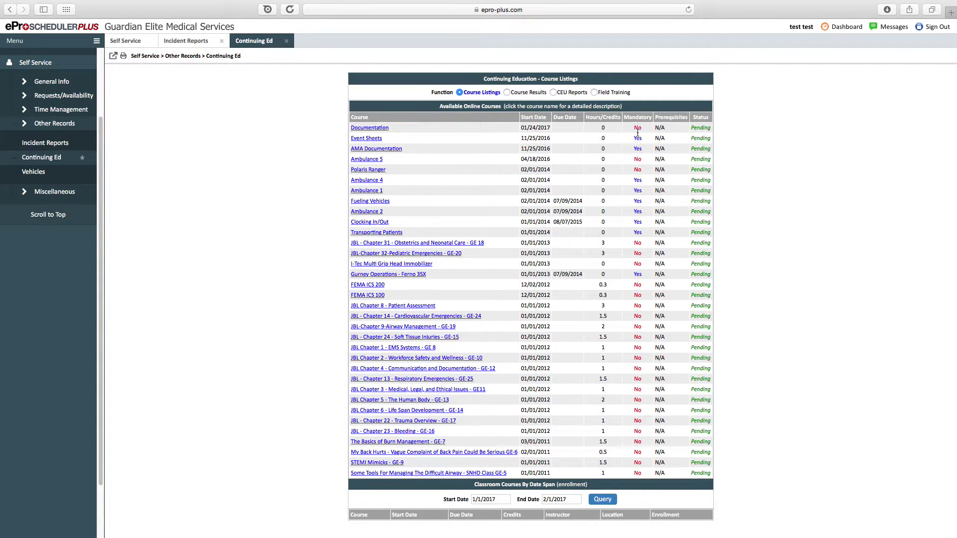
{"action": "left_click_drag", "start_coordinate": [638, 132], "coordinate": [603, 317]}
{"action": "left_click", "coordinate": [467, 231]}
{"action": "left_click_drag", "start_coordinate": [411, 283], "coordinate": [548, 419]}
{"action": "left_click", "coordinate": [548, 419]}
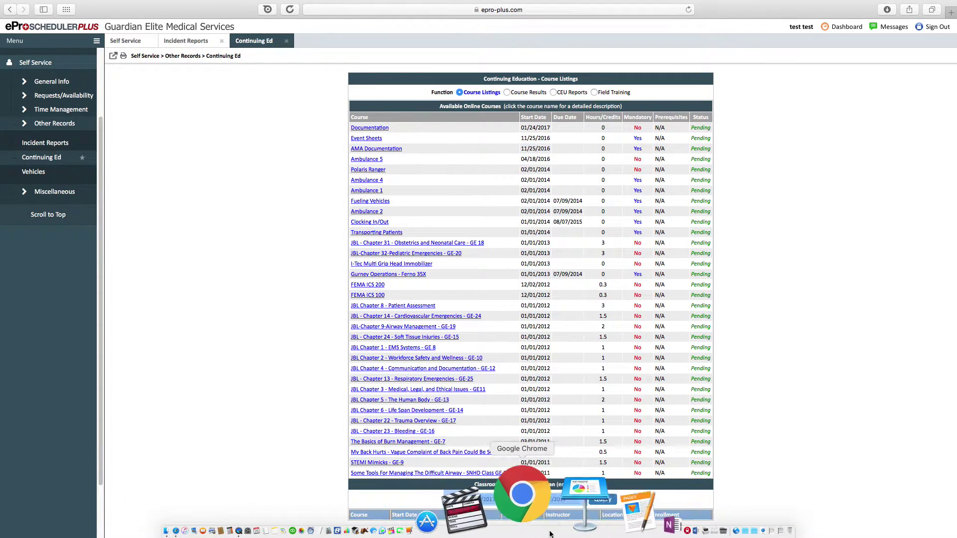
{"action": "right_click", "coordinate": [546, 520]}
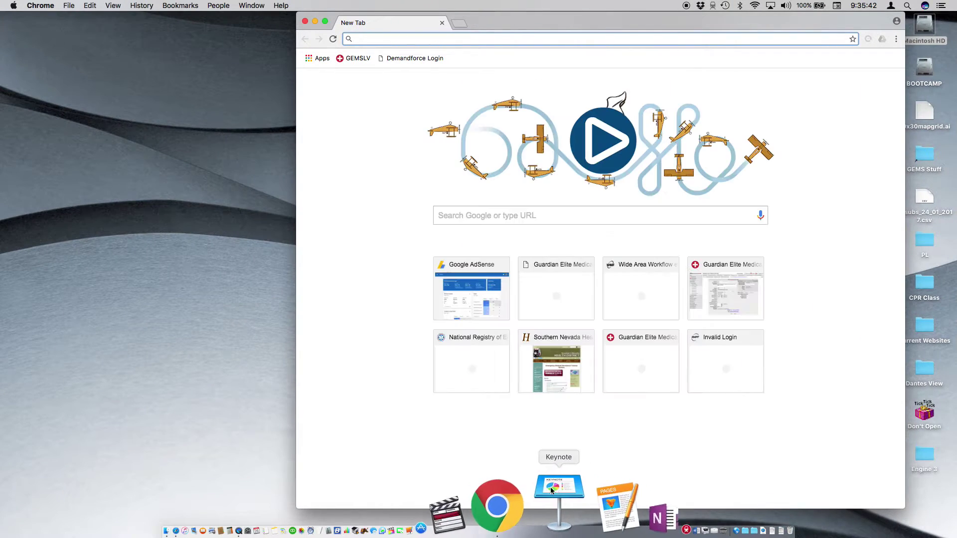
{"action": "right_click", "coordinate": [542, 498]}
{"action": "left_click", "coordinate": [553, 452]}
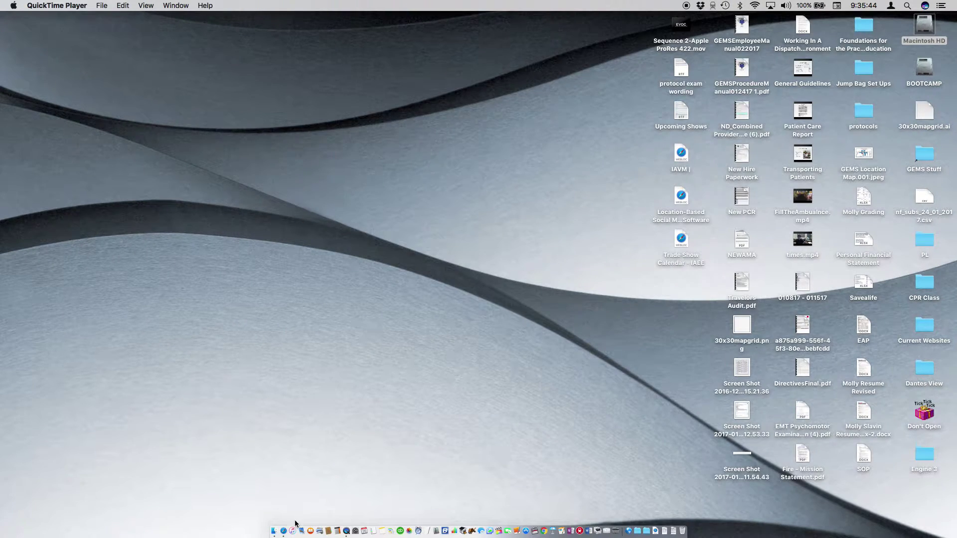
{"action": "left_click", "coordinate": [287, 504]}
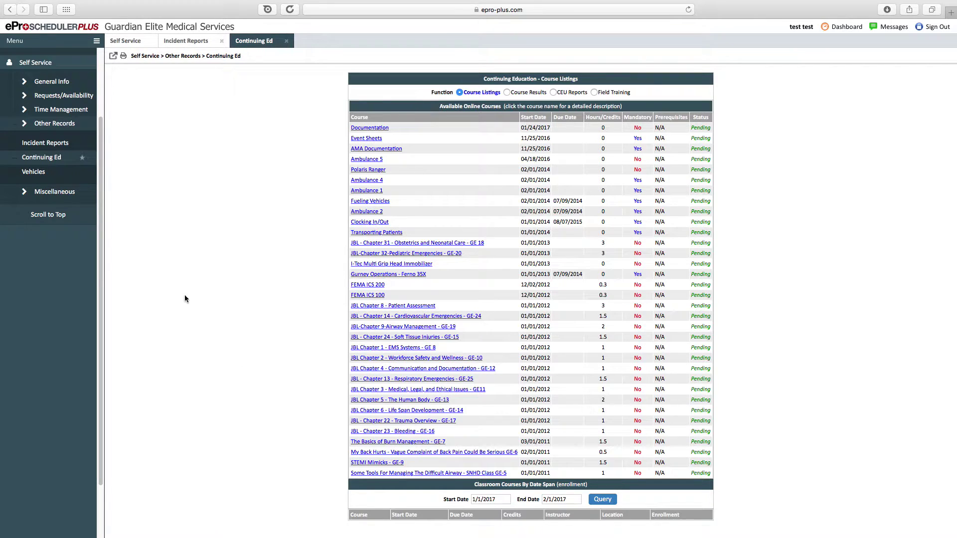
- Open Vehicles, switch to Checklists, and select Ambulance 1 as the vehicle
{"action": "left_click", "coordinate": [50, 173]}
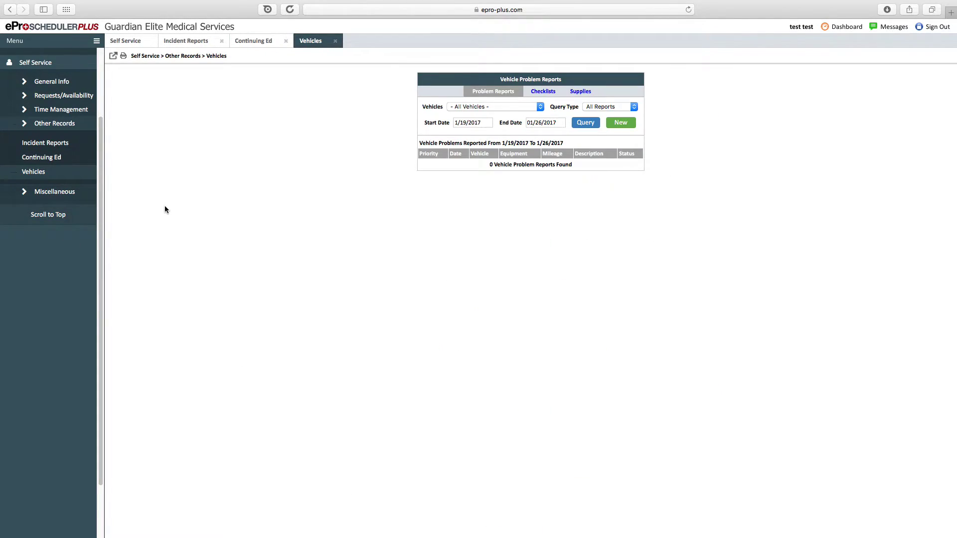
{"action": "left_click", "coordinate": [483, 109]}
{"action": "left_click", "coordinate": [523, 103]}
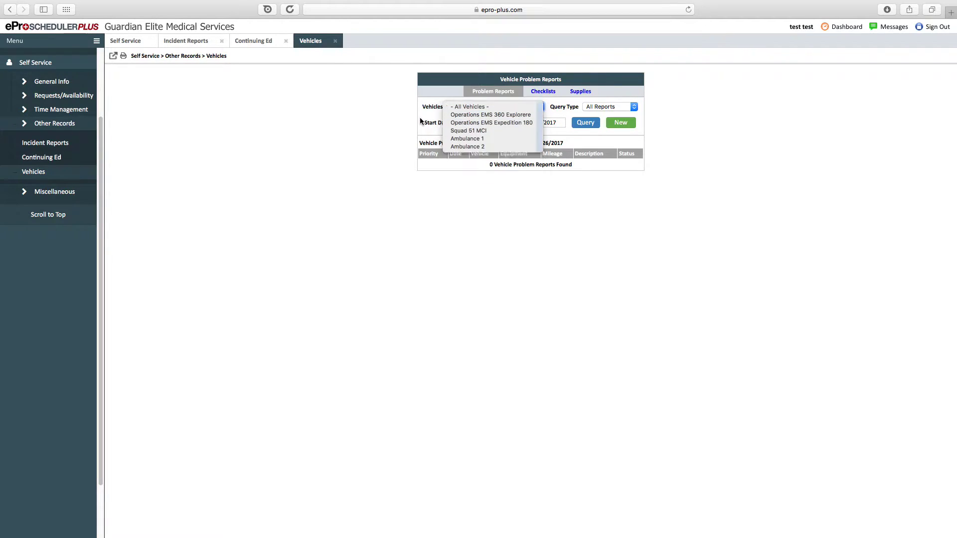
{"action": "left_click", "coordinate": [518, 117]}
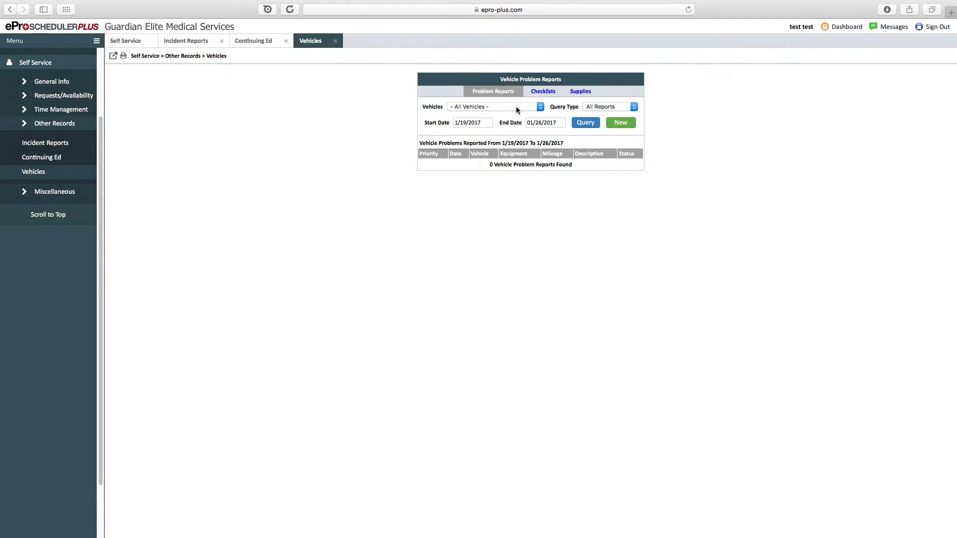
{"action": "left_click", "coordinate": [553, 93]}
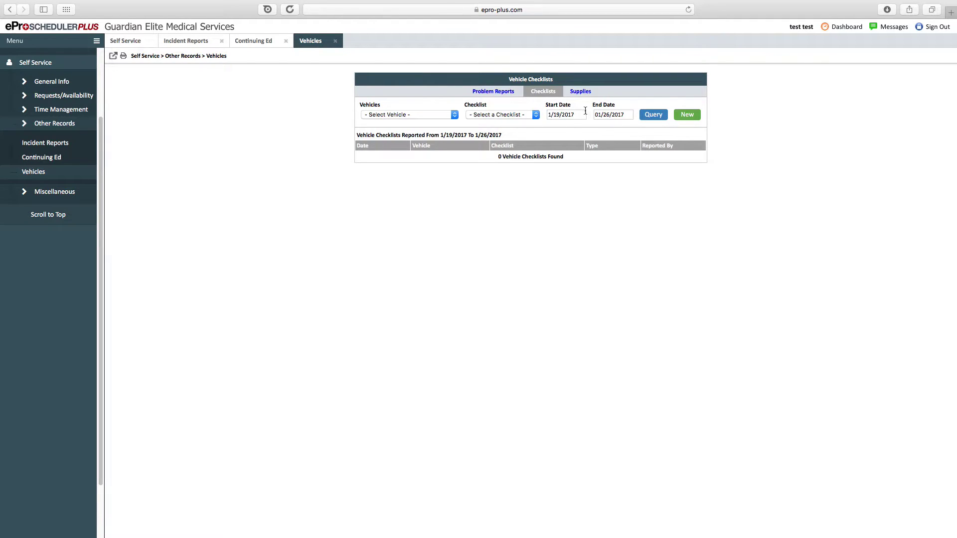
{"action": "left_click", "coordinate": [396, 117]}
{"action": "left_click", "coordinate": [395, 143]}
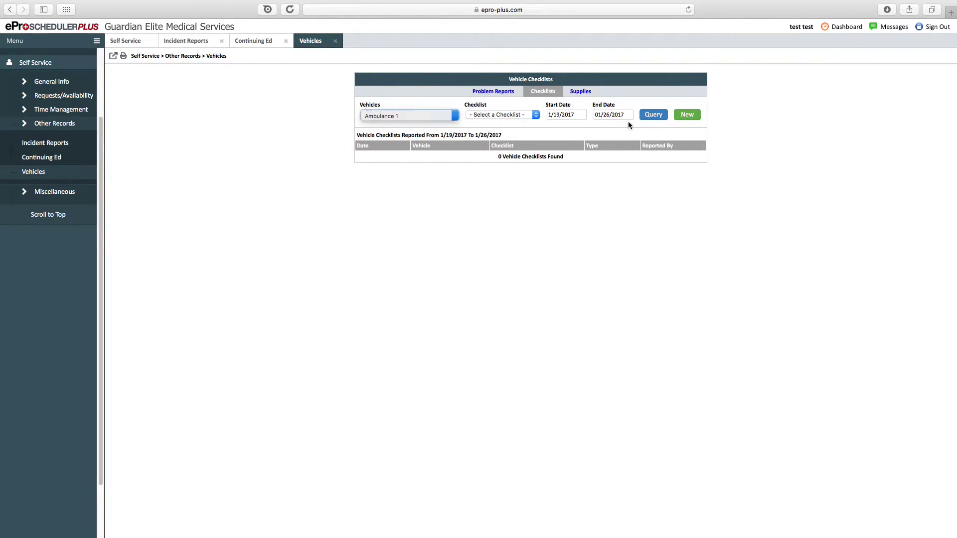
{"action": "left_click", "coordinate": [690, 120]}
{"action": "scroll", "coordinate": [569, 150], "scroll_direction": "down", "scroll_amount": 5}
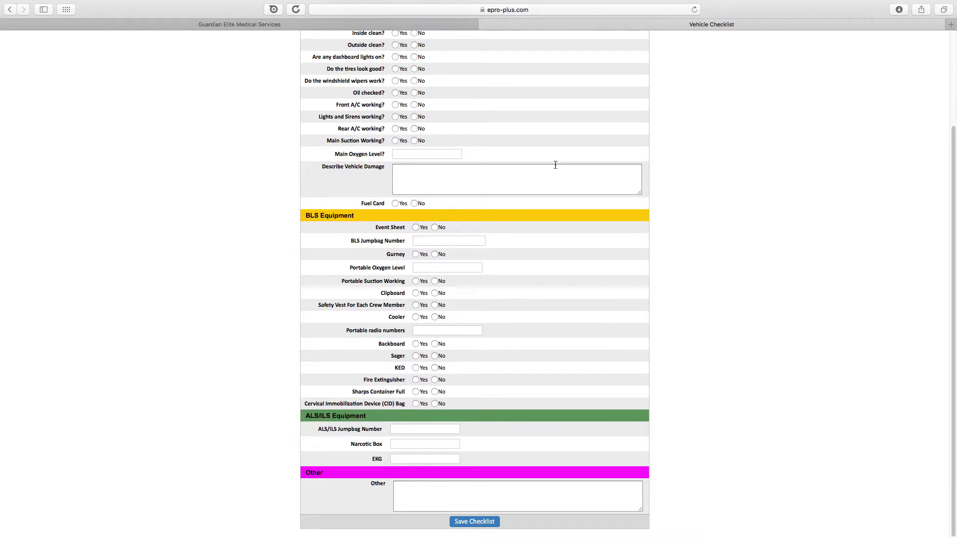
{"action": "scroll", "coordinate": [560, 169], "scroll_direction": "up", "scroll_amount": 5}
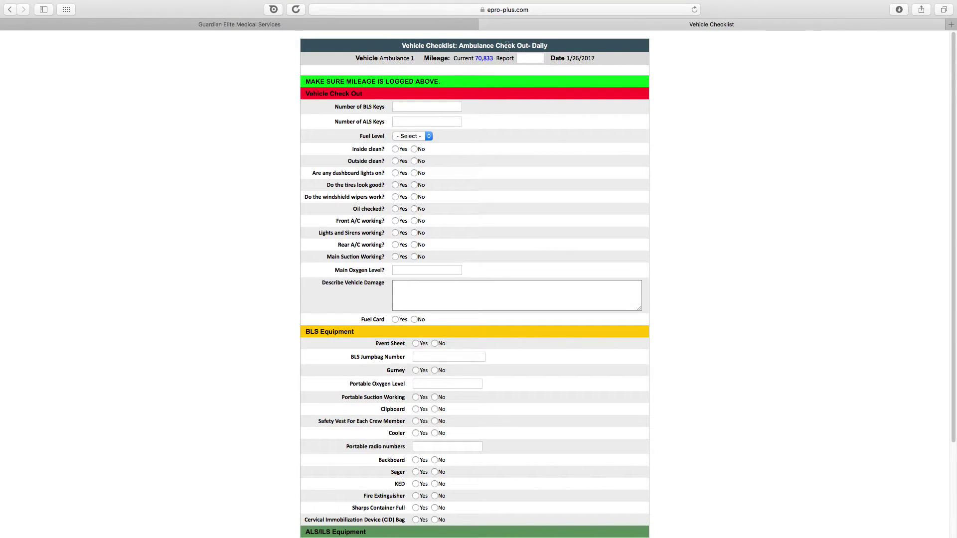
{"action": "mouse_move", "coordinate": [145, 3]}
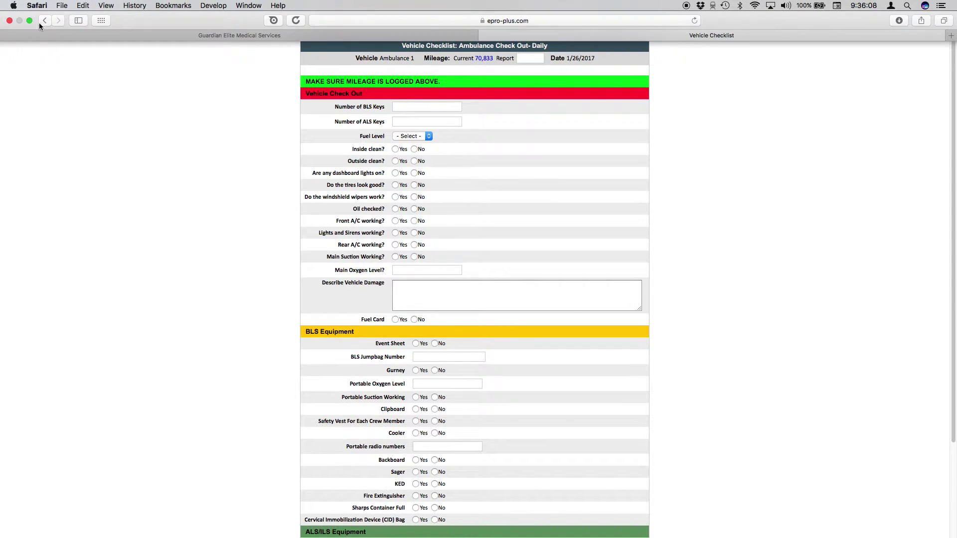
{"action": "left_click", "coordinate": [30, 20]}
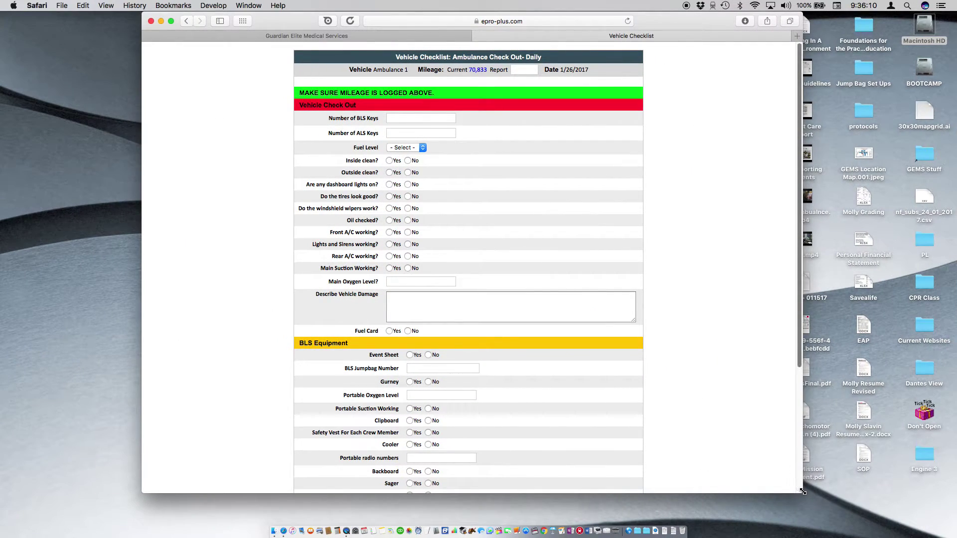
{"action": "left_click_drag", "start_coordinate": [817, 517], "coordinate": [784, 518]}
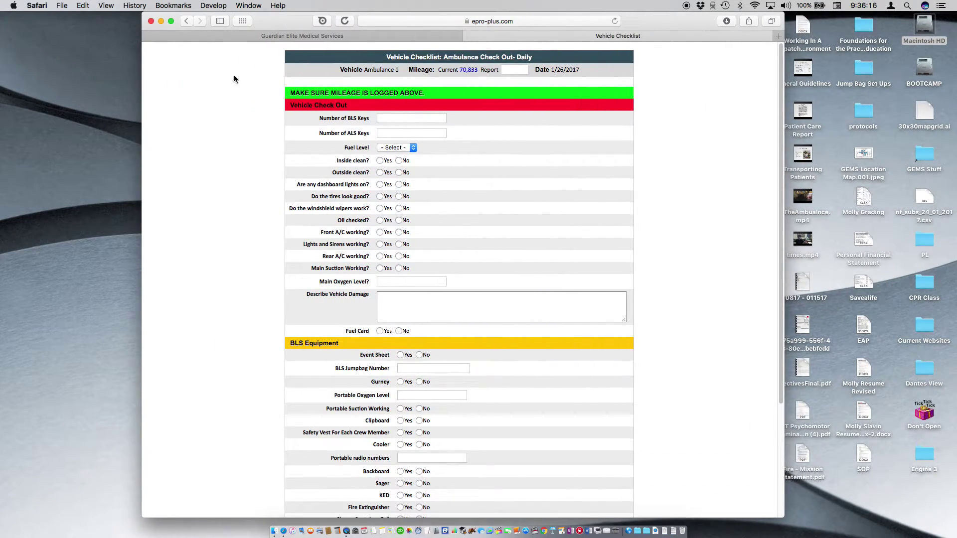
{"action": "left_click", "coordinate": [171, 21]}
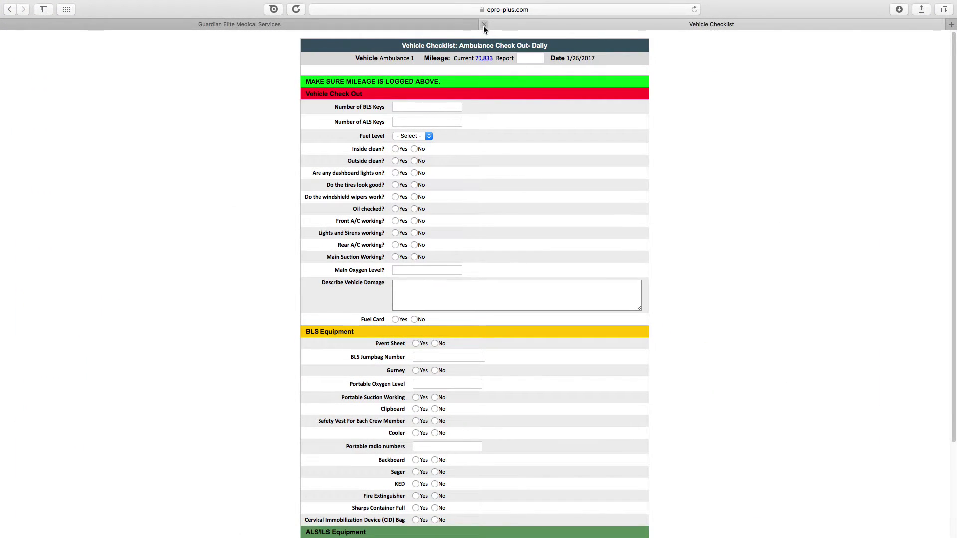
{"action": "left_click", "coordinate": [483, 25]}
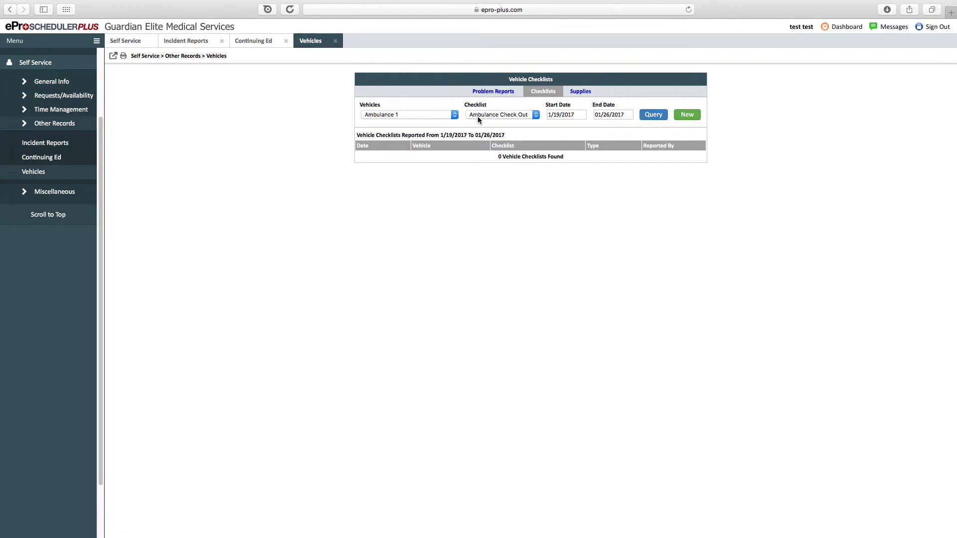
- Keep Ambulance 1 and choose the Ambulance Check In checklist
{"action": "left_click", "coordinate": [477, 116]}
{"action": "left_click", "coordinate": [433, 115]}
{"action": "left_click", "coordinate": [511, 116]}
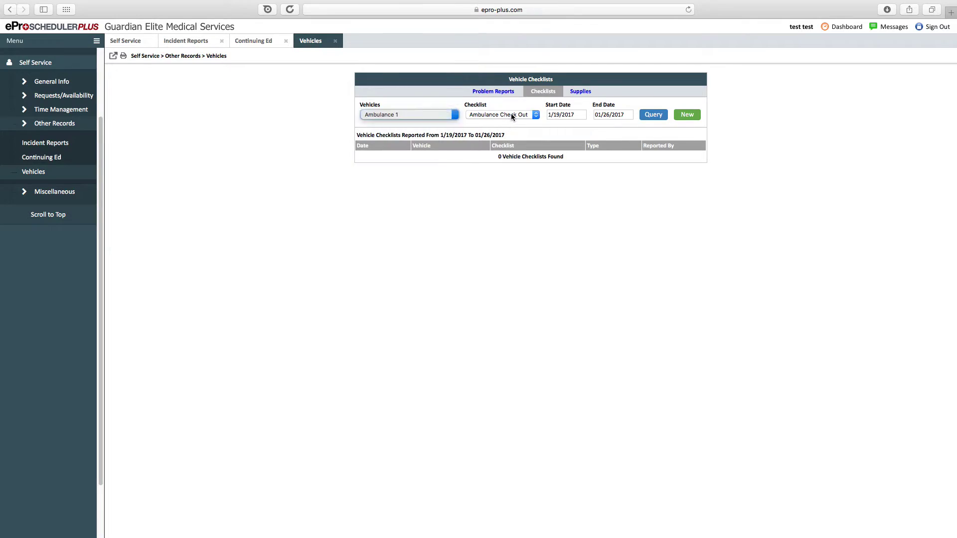
{"action": "left_click", "coordinate": [512, 116]}
{"action": "left_click", "coordinate": [513, 103]}
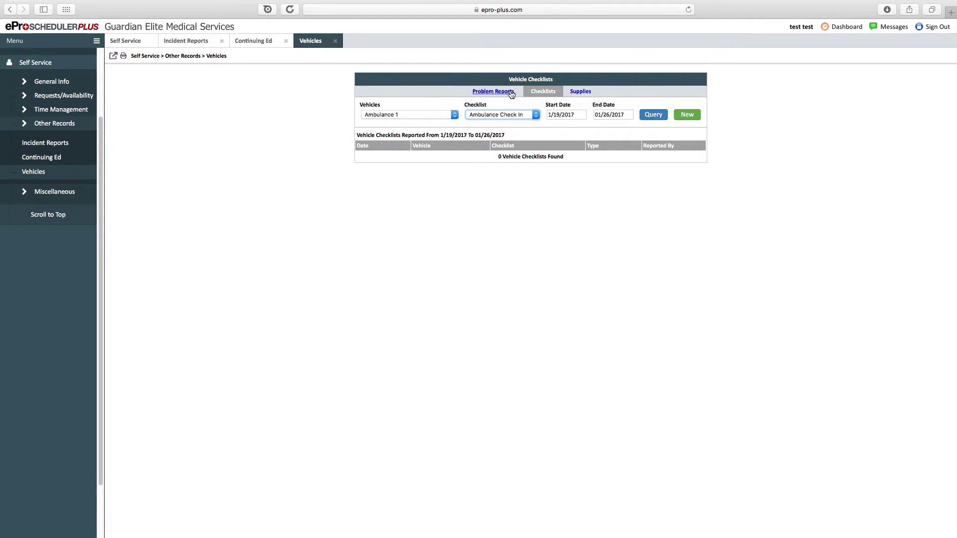
- Filter Problem Reports to Ambulance 1 and start a new report for Ambulance 1
{"action": "left_click", "coordinate": [510, 93]}
{"action": "left_click", "coordinate": [500, 107]}
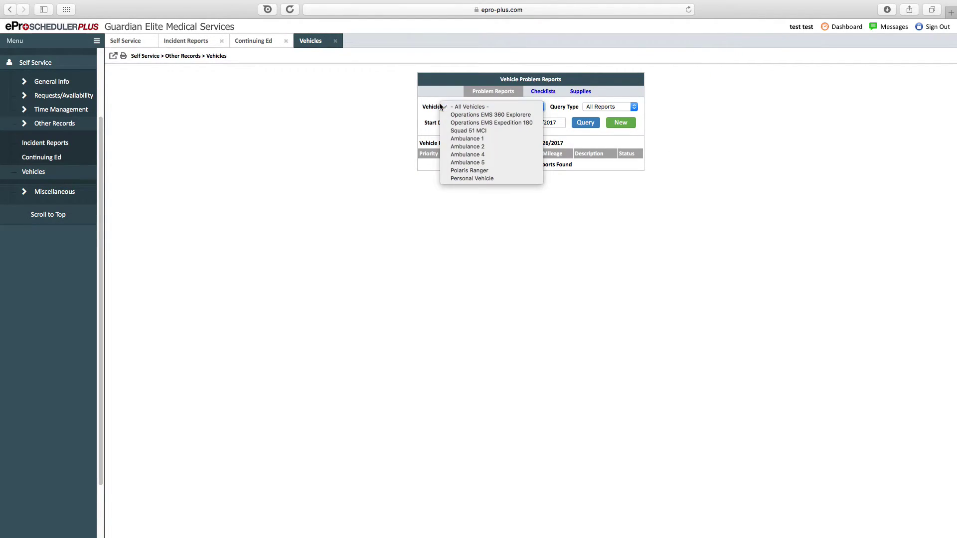
{"action": "left_click", "coordinate": [480, 134]}
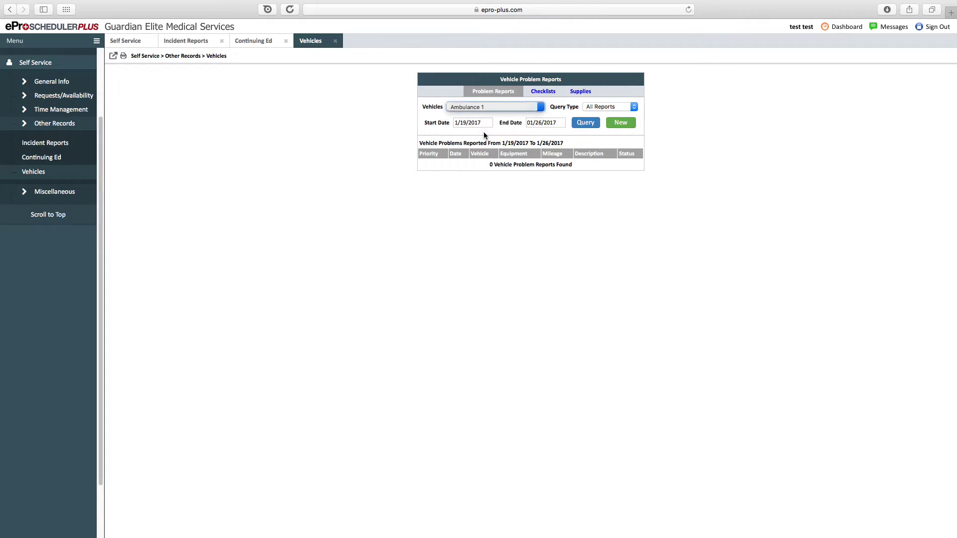
{"action": "left_click", "coordinate": [619, 123]}
{"action": "left_click", "coordinate": [477, 95]}
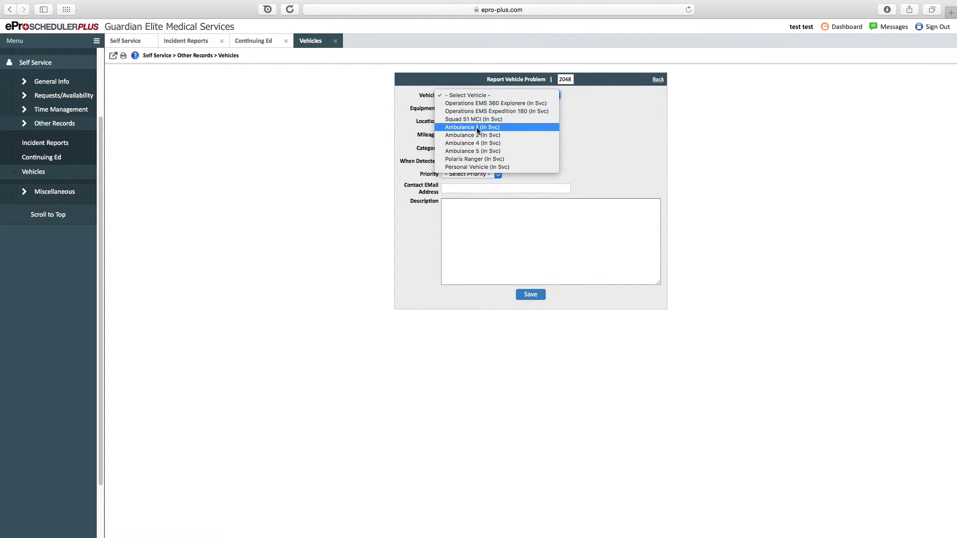
{"action": "left_click", "coordinate": [473, 124]}
- Set the report's location to GEMS HQ and its category to Motor
{"action": "left_click", "coordinate": [465, 112]}
{"action": "left_click", "coordinate": [471, 123]}
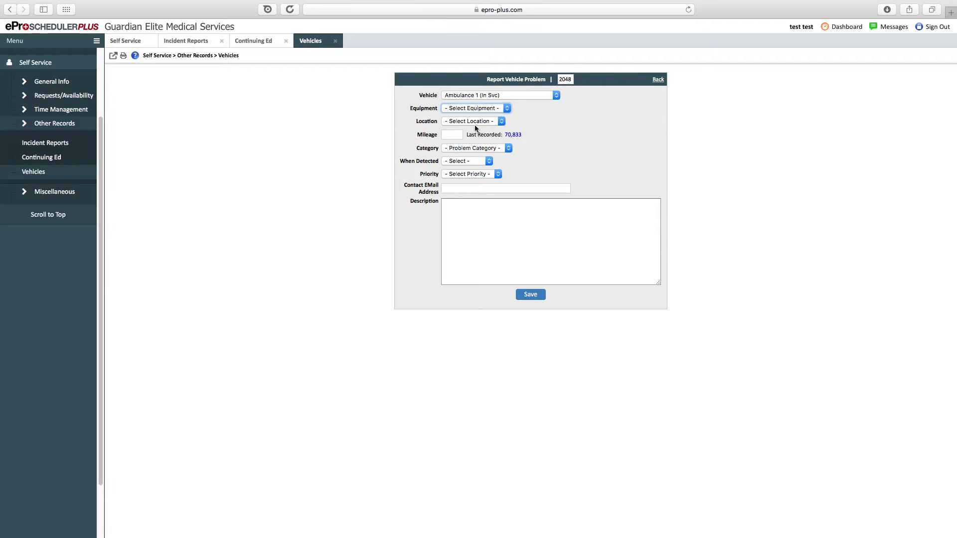
{"action": "left_click", "coordinate": [472, 123]}
{"action": "left_click", "coordinate": [474, 111]}
{"action": "left_click", "coordinate": [474, 110]}
{"action": "left_click", "coordinate": [474, 111]}
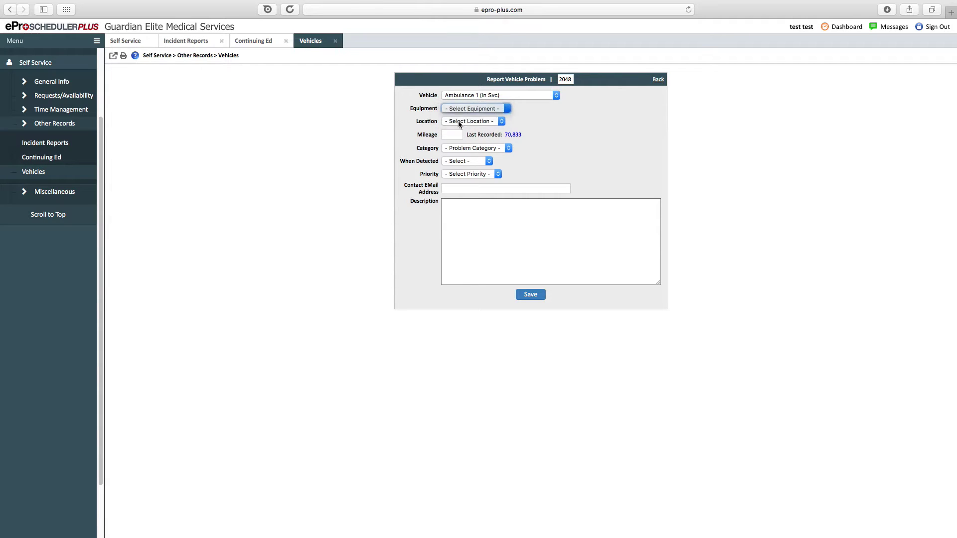
{"action": "left_click", "coordinate": [472, 121]}
{"action": "left_click", "coordinate": [466, 129]}
{"action": "left_click", "coordinate": [464, 152]}
{"action": "left_click", "coordinate": [461, 185]}
- Check the priority and description fields, then close the Vehicles page unsubmitted
{"action": "left_click", "coordinate": [471, 174]}
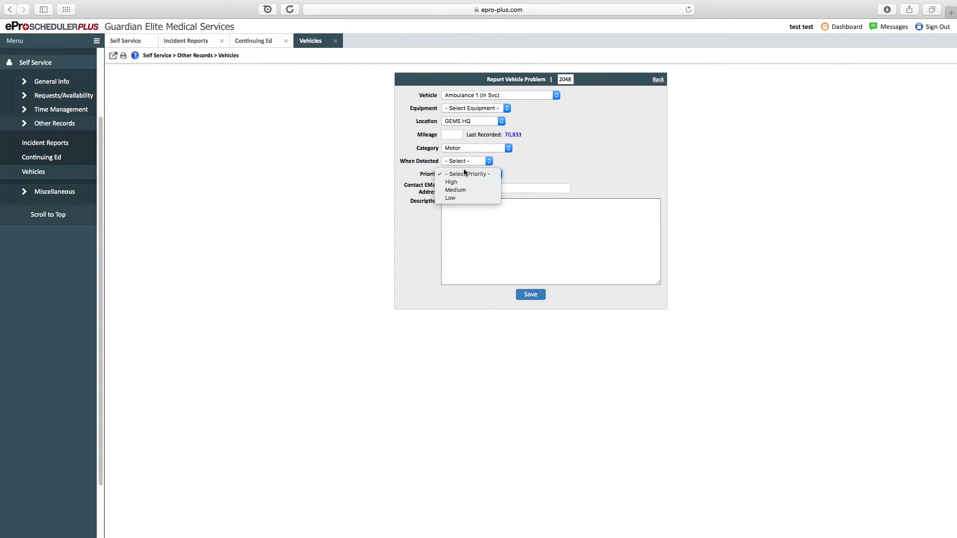
{"action": "left_click", "coordinate": [444, 237]}
{"action": "left_click", "coordinate": [317, 244]}
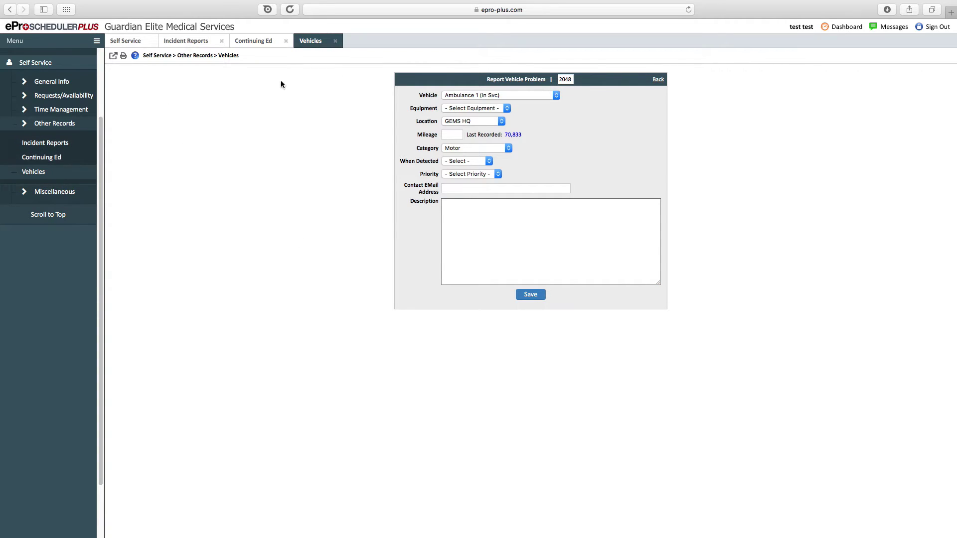
{"action": "left_click", "coordinate": [334, 41]}
- Under Miscellaneous, open the Change Password, Custom Links and Dashboard pages
{"action": "left_click", "coordinate": [66, 192]}
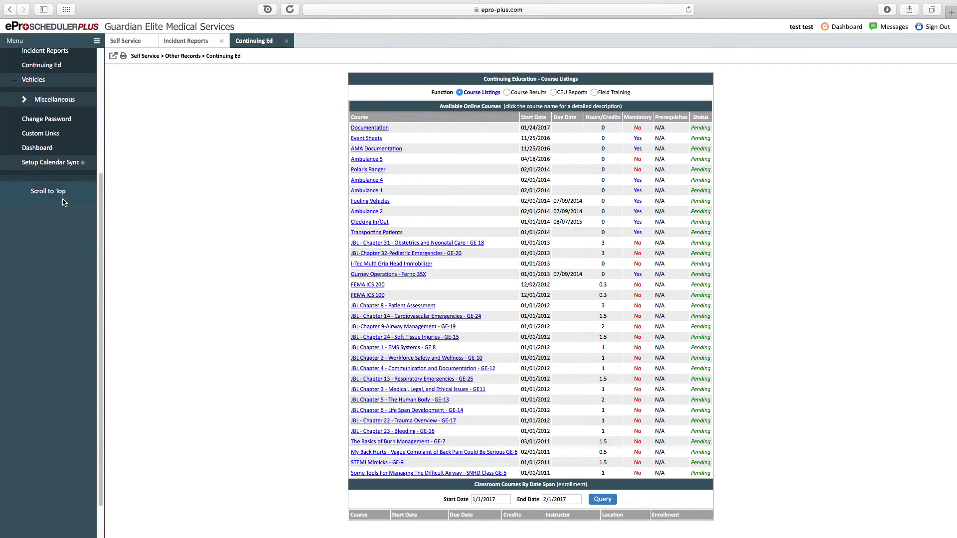
{"action": "left_click", "coordinate": [55, 76]}
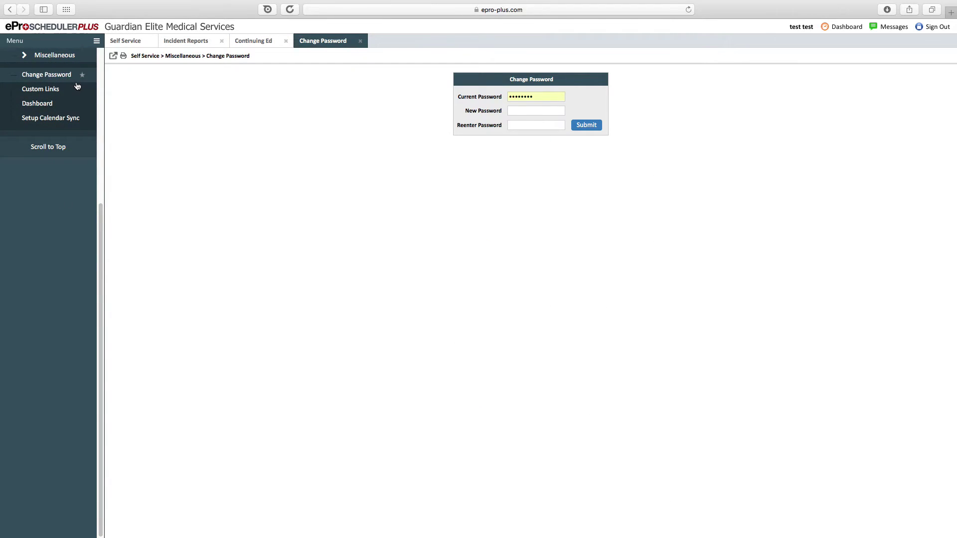
{"action": "left_click", "coordinate": [50, 92]}
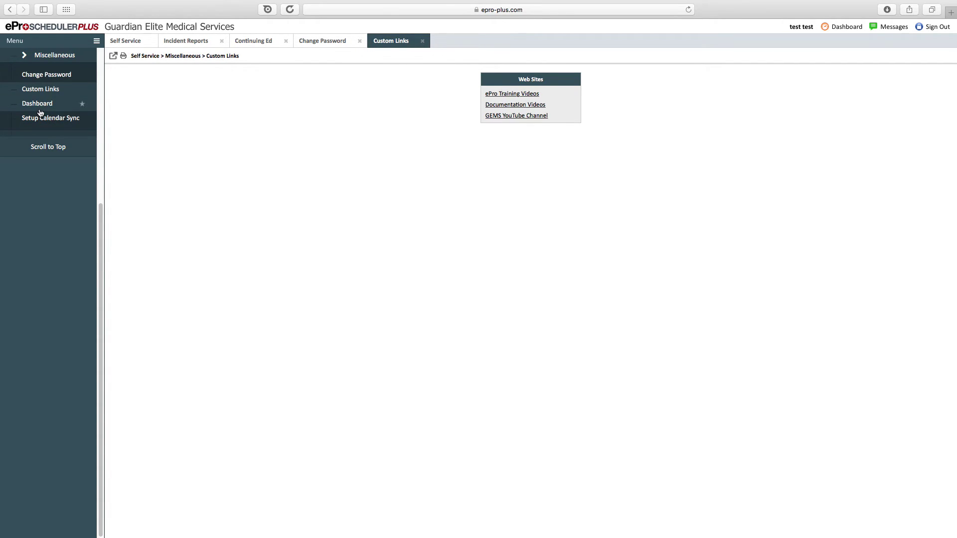
{"action": "left_click", "coordinate": [38, 104]}
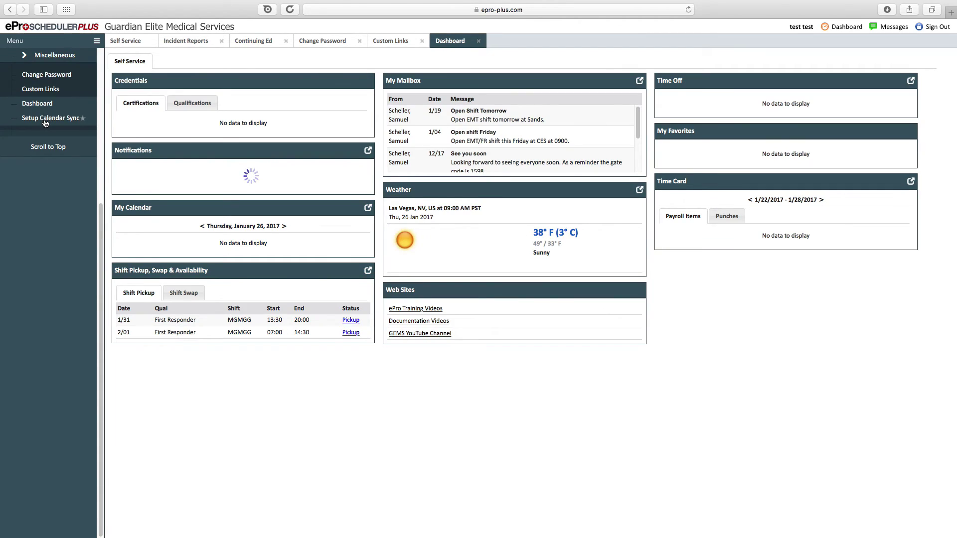
- Open Setup Calendar Sync, highlight its service options and notes, then close it
{"action": "left_click", "coordinate": [44, 123]}
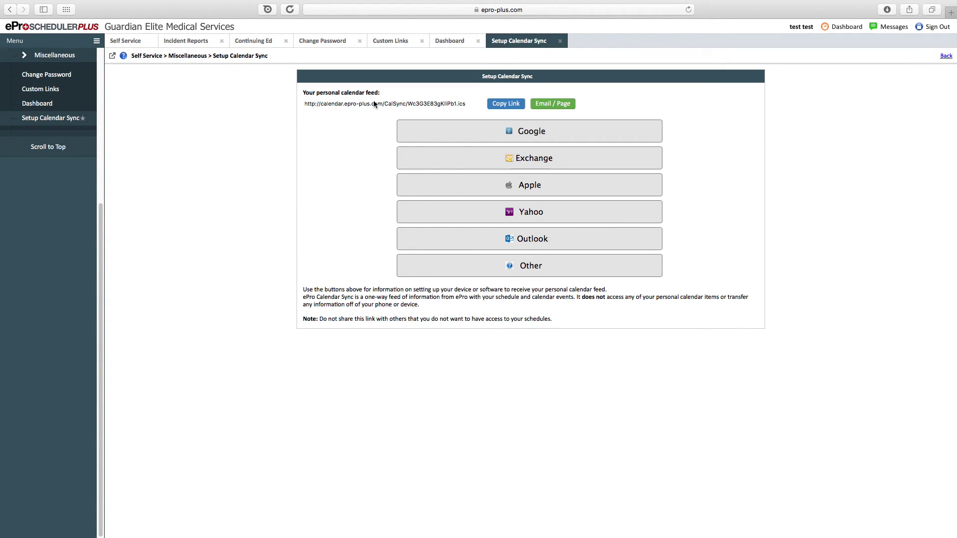
{"action": "left_click_drag", "start_coordinate": [376, 106], "coordinate": [452, 318]}
{"action": "left_click", "coordinate": [452, 318]}
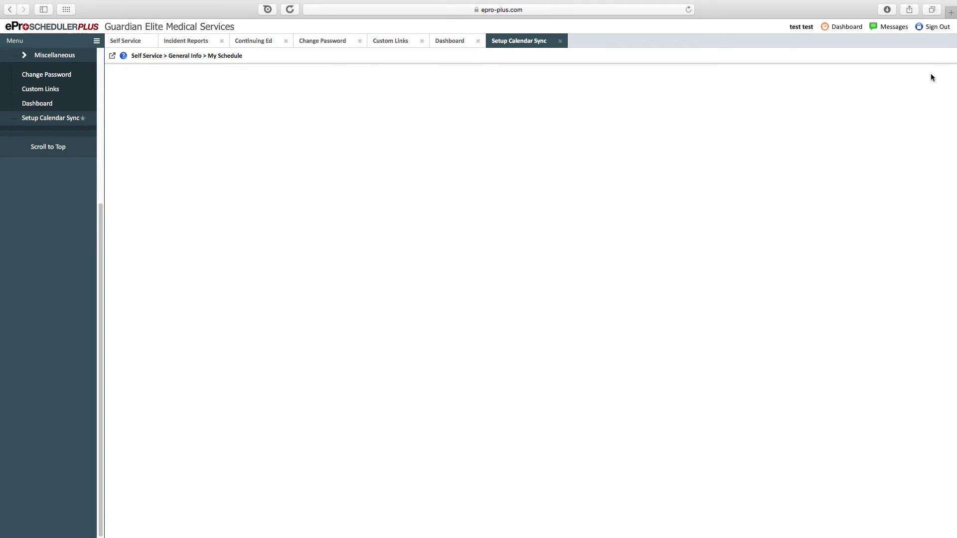
{"action": "left_click", "coordinate": [561, 42]}
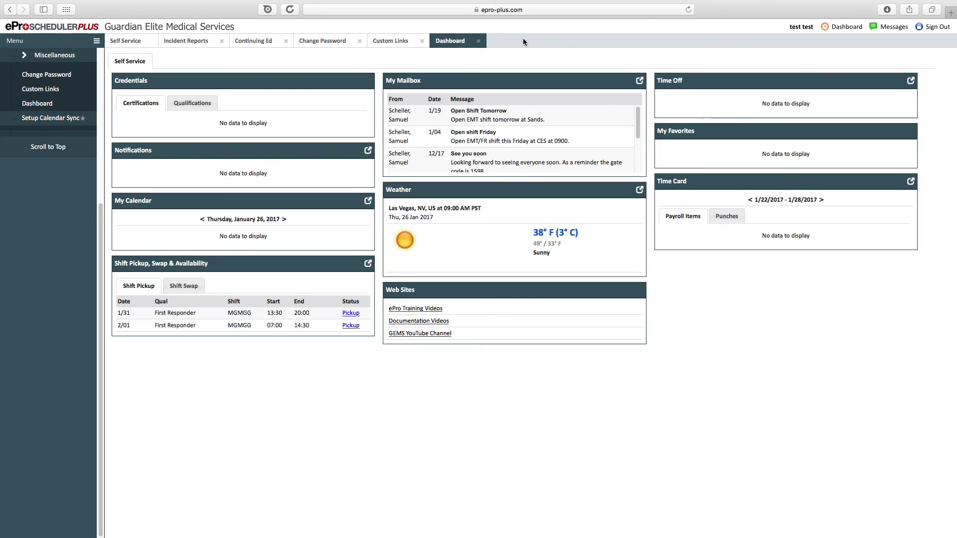
- Close the Dashboard, Custom Links, Change Password, Continuing Ed and Incident Reports tabs
{"action": "left_click", "coordinate": [478, 41]}
{"action": "left_click", "coordinate": [421, 43]}
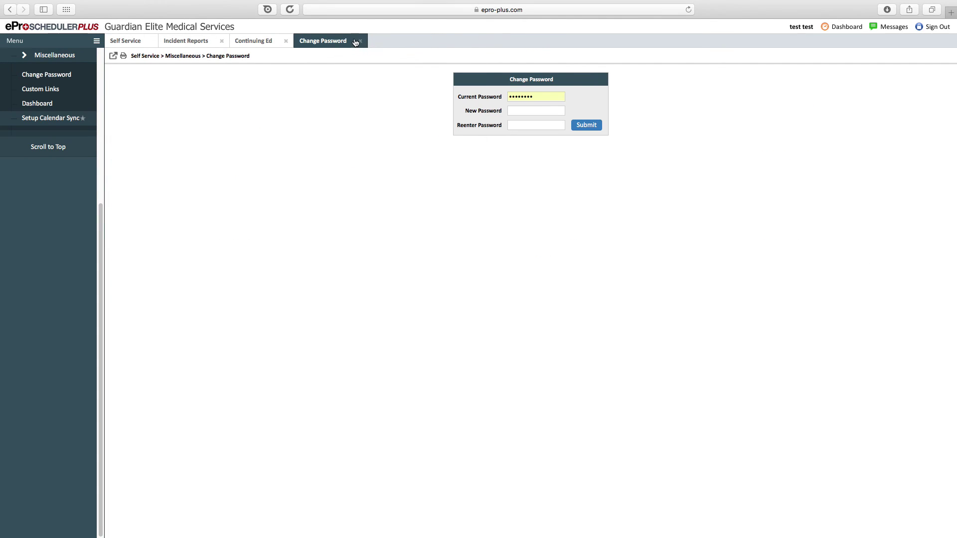
{"action": "left_click", "coordinate": [360, 42]}
{"action": "left_click", "coordinate": [286, 42]}
{"action": "left_click", "coordinate": [222, 42]}
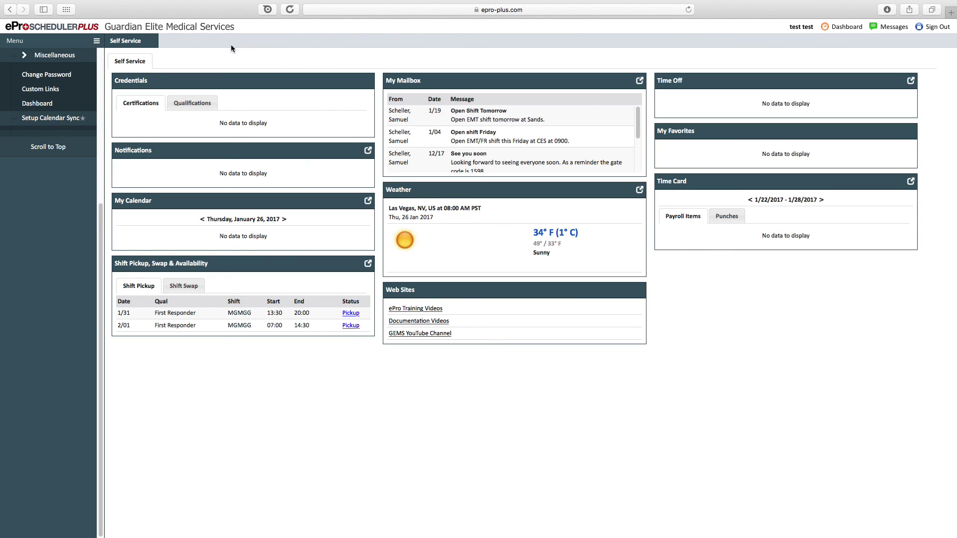